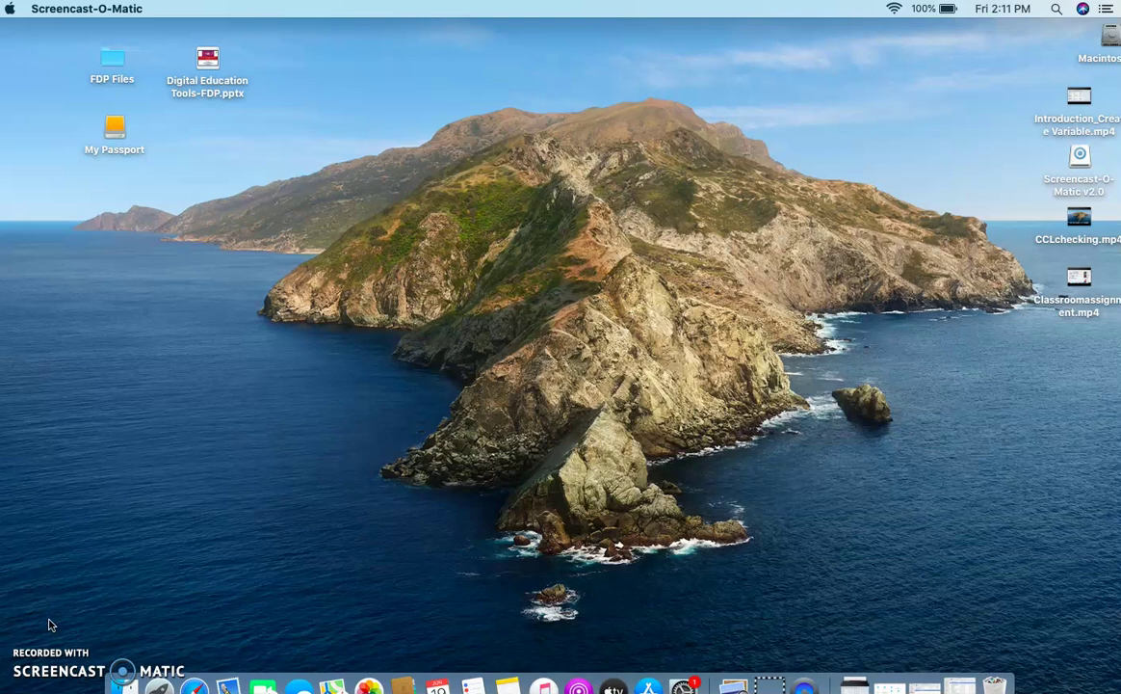
# Open Rubric.doc from the FDP Files desktop folder in TextEdit
pyautogui.click(109, 53)
pyautogui.doubleClick(108, 64)
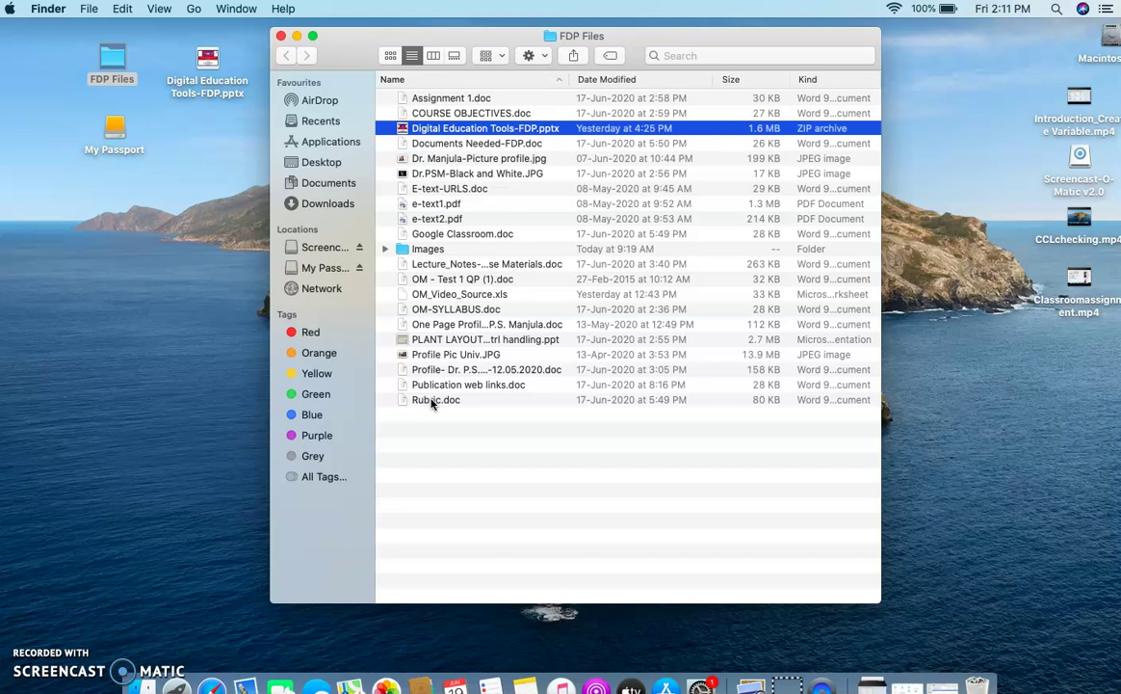
pyautogui.doubleClick(432, 402)
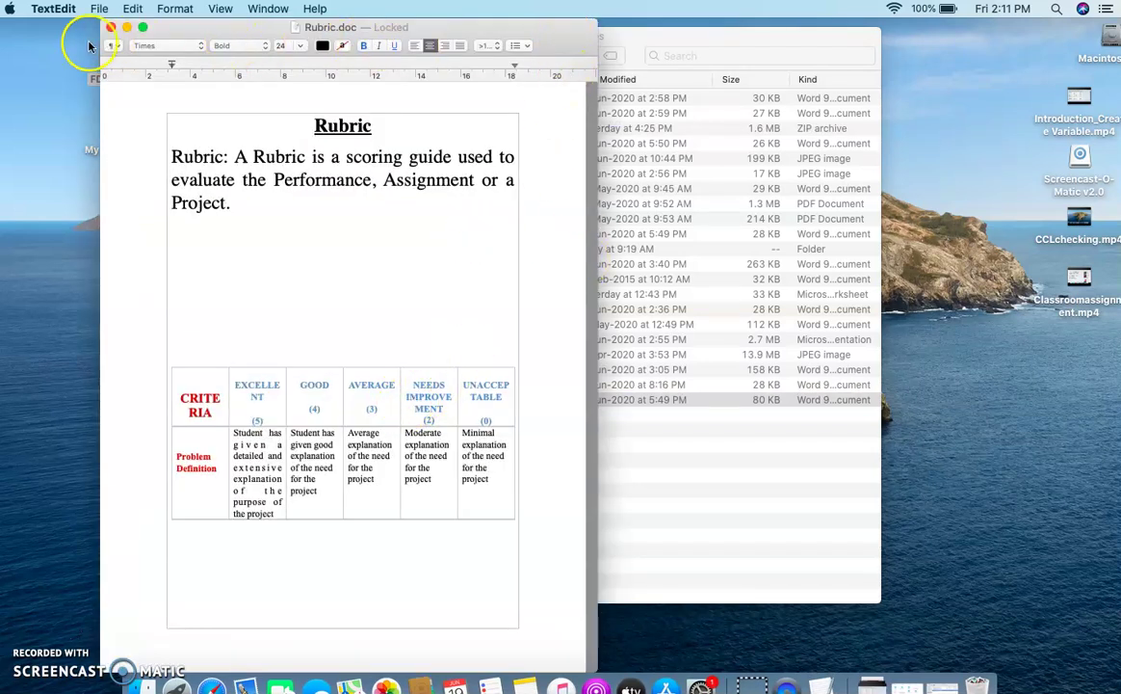
# Put Rubric.doc in full screen and clear a stray selection of blank lines above the table
pyautogui.moveTo(144, 27)
pyautogui.click(171, 53)
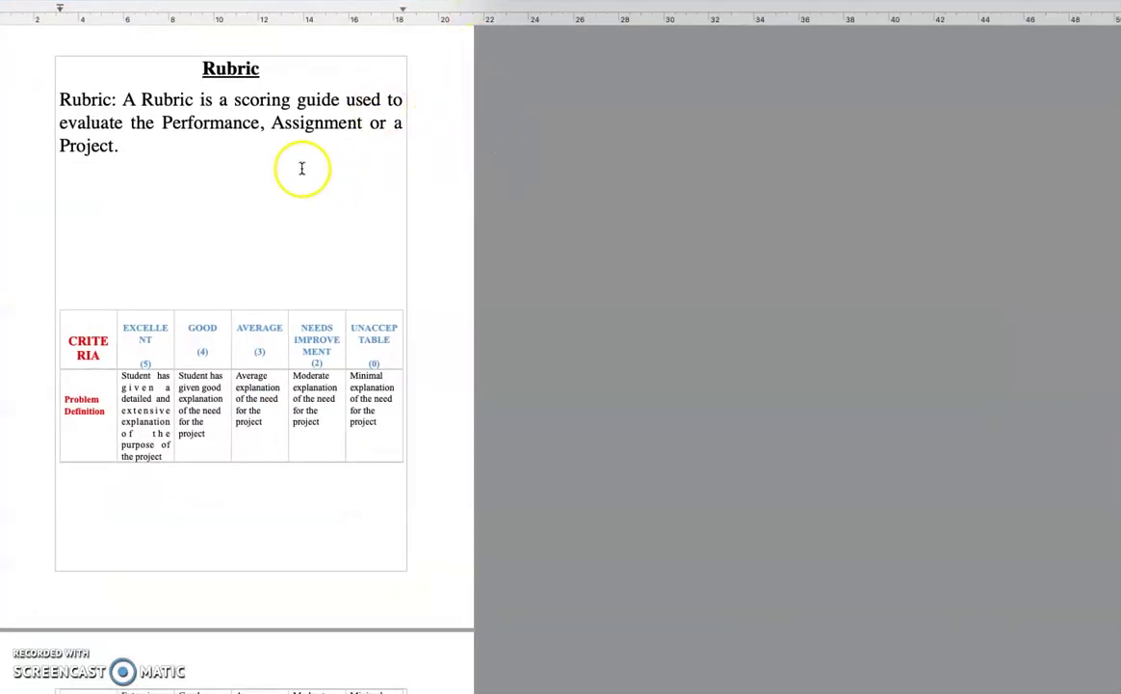
pyautogui.scroll(3, 303, 169)
pyautogui.hscroll(-5, 305, 170)
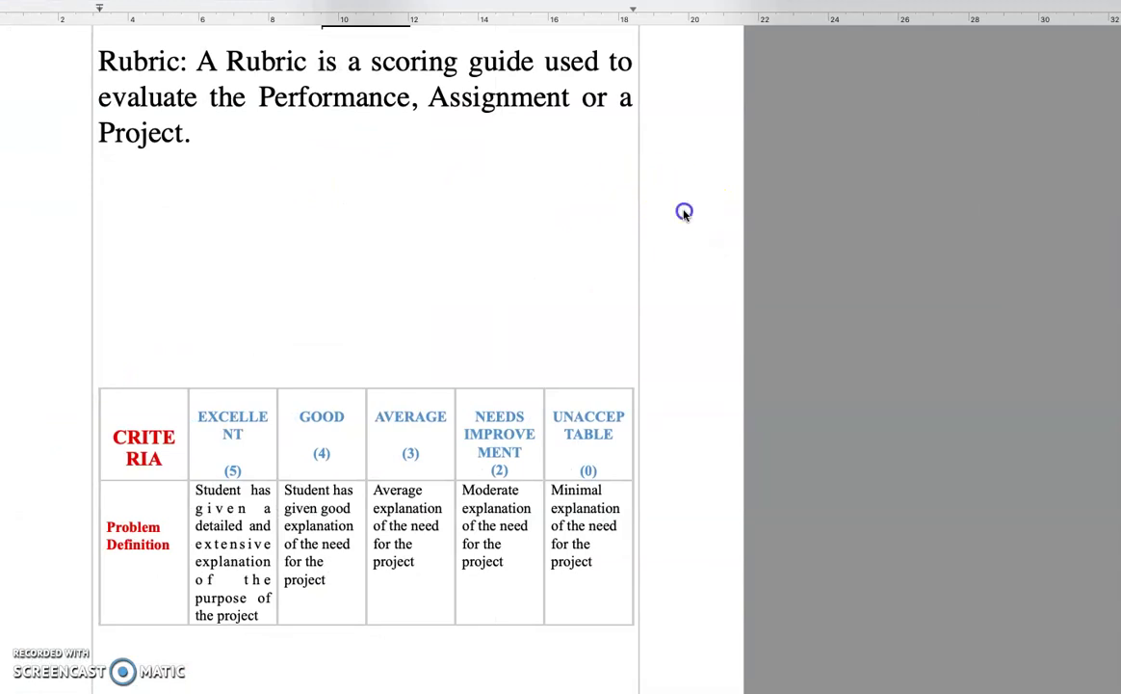
pyautogui.moveTo(619, 171); pyautogui.dragTo(545, 263)
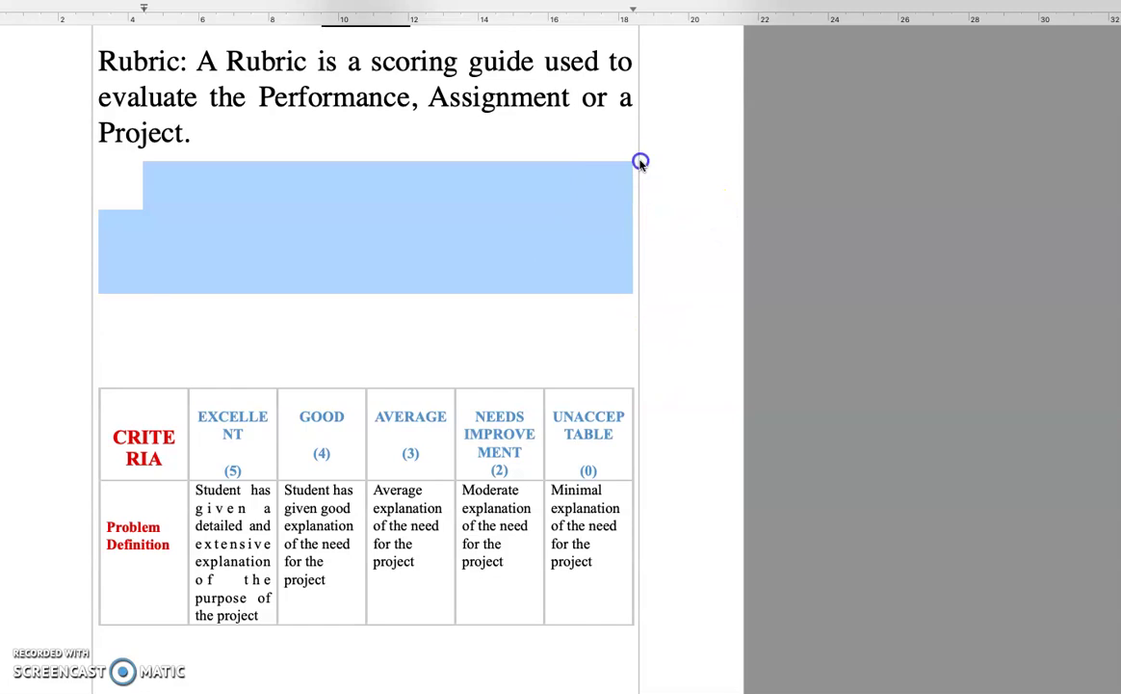
pyautogui.press('Up')
pyautogui.press('Up')
pyautogui.press('Up')
pyautogui.press('Up')
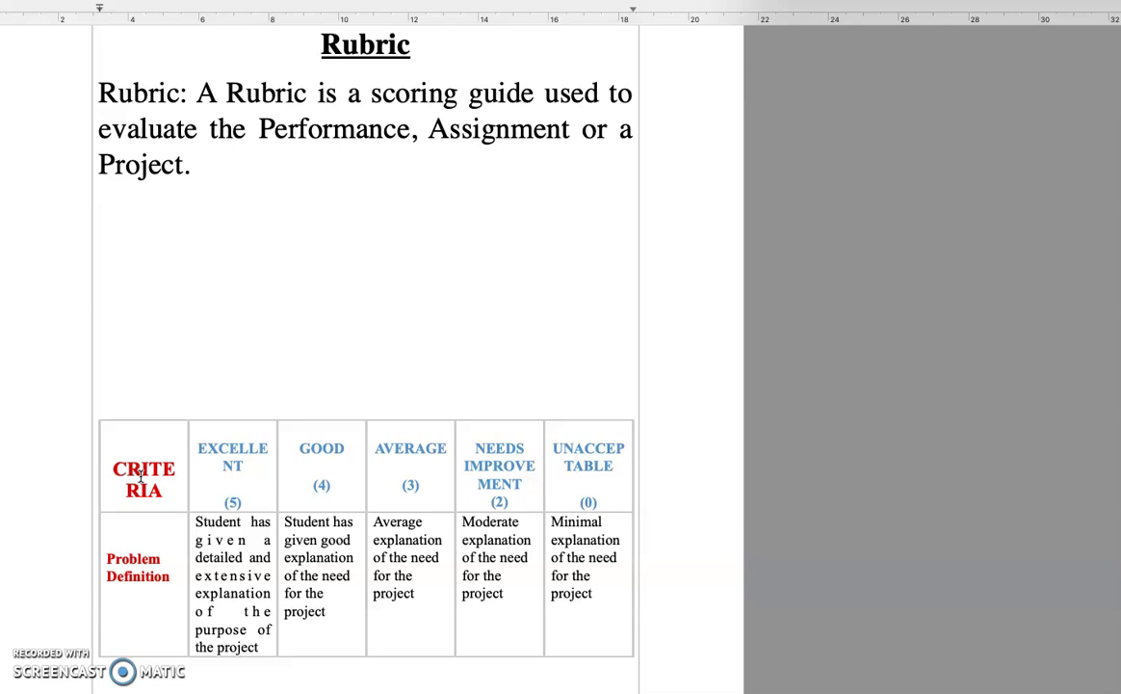
pyautogui.scroll(3, 140, 474)
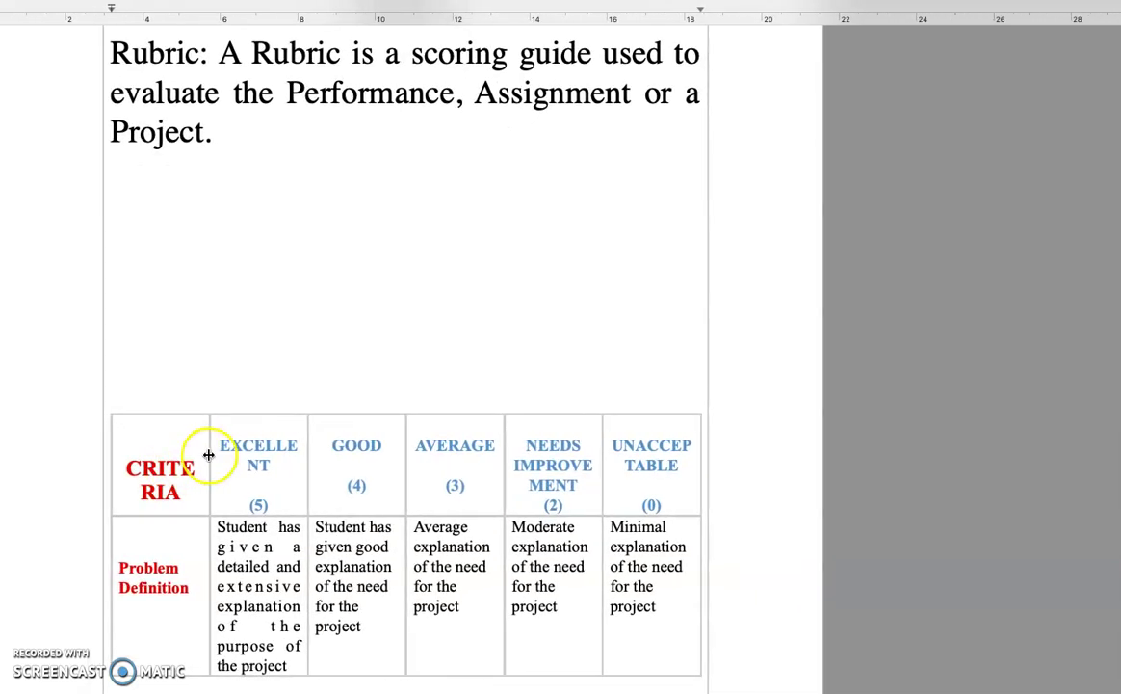
pyautogui.click(225, 375)
pyautogui.press('BackSpace')
pyautogui.press('Down')
pyautogui.press('Down')
pyautogui.press('Down')
pyautogui.press('Down')
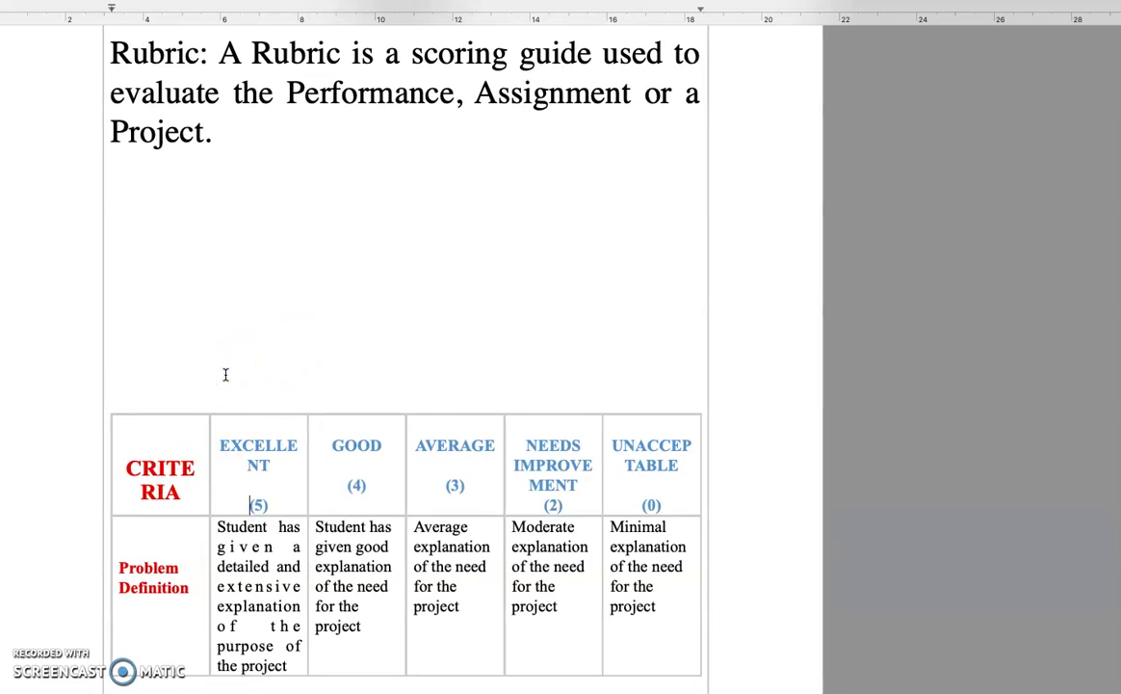
pyautogui.press('Down')
pyautogui.press('Down')
pyautogui.press('Right')
pyautogui.press('Right')
pyautogui.press('Right')
pyautogui.press('Right')
pyautogui.moveTo(645, 418); pyautogui.dragTo(738, 503)
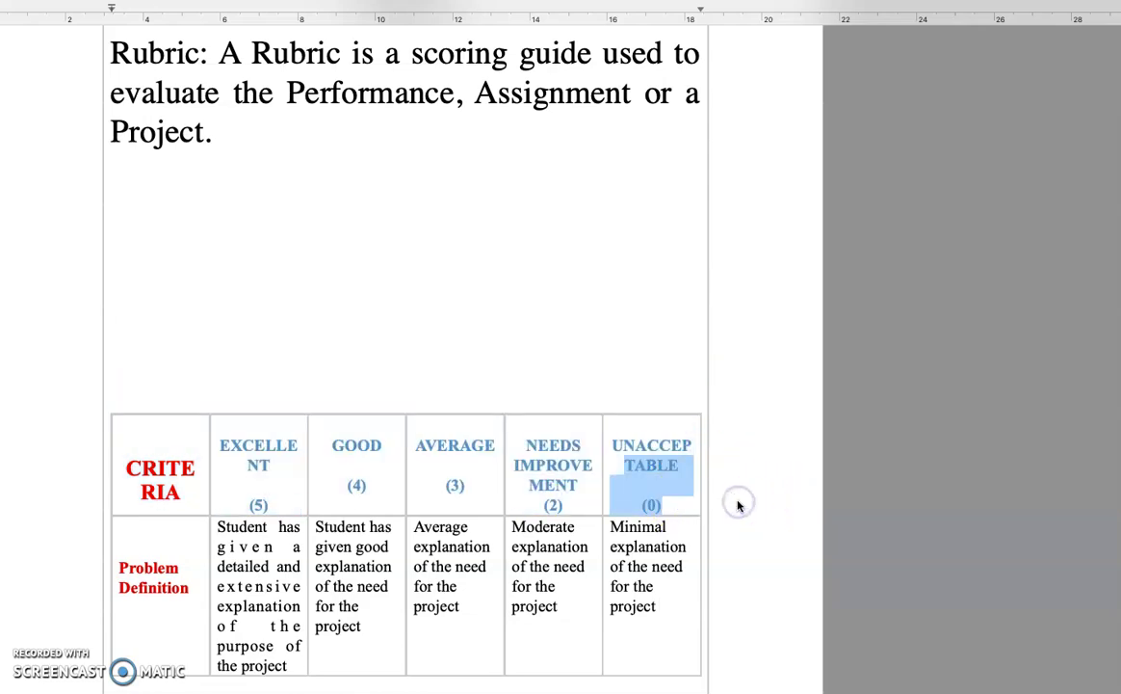
pyautogui.press('Down')
pyautogui.press('Down')
pyautogui.press('Down')
pyautogui.press('Down')
pyautogui.press('Down')
pyautogui.press('End')
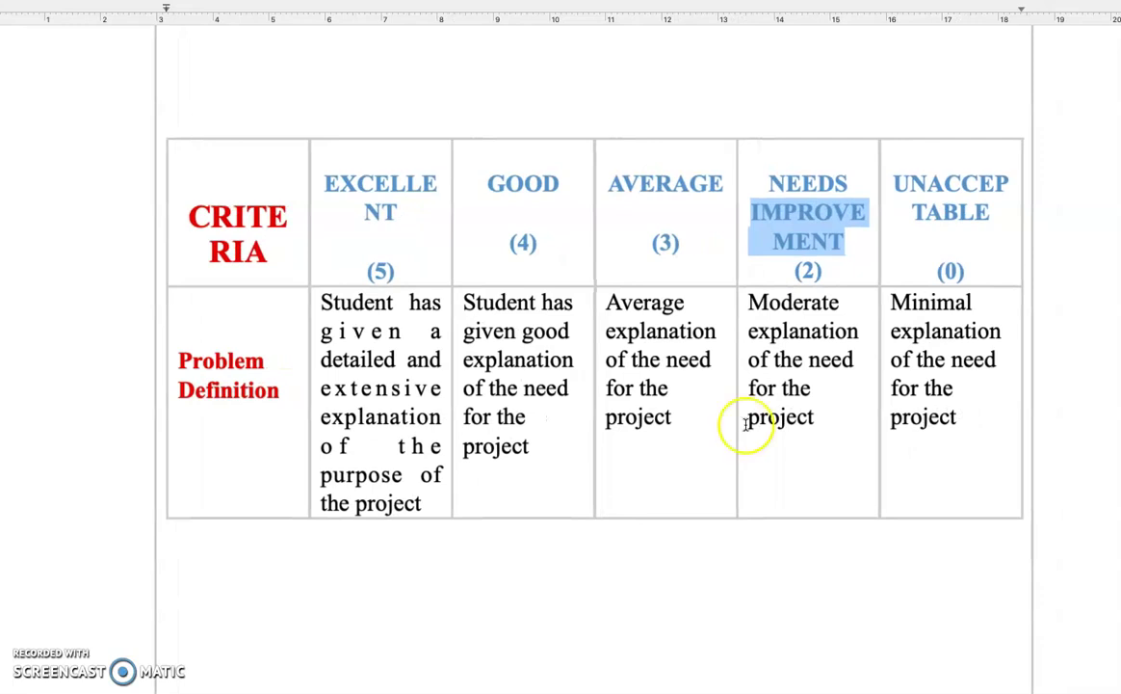
pyautogui.scroll(-10, 744, 423)
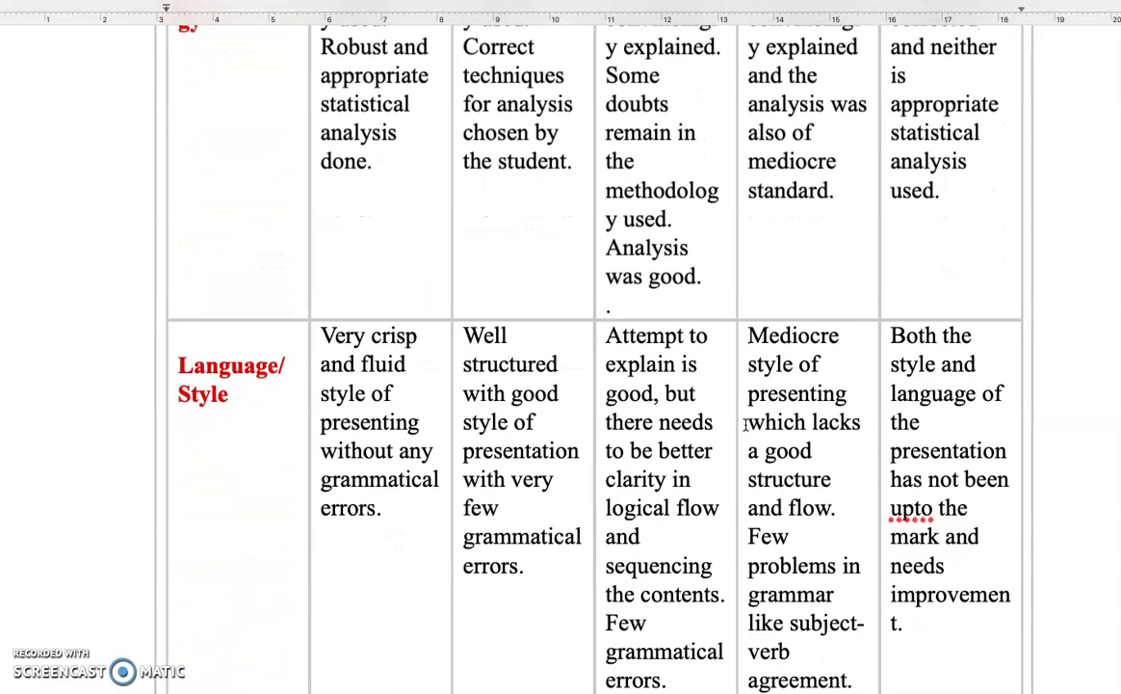
pyautogui.scroll(-13, 745, 425)
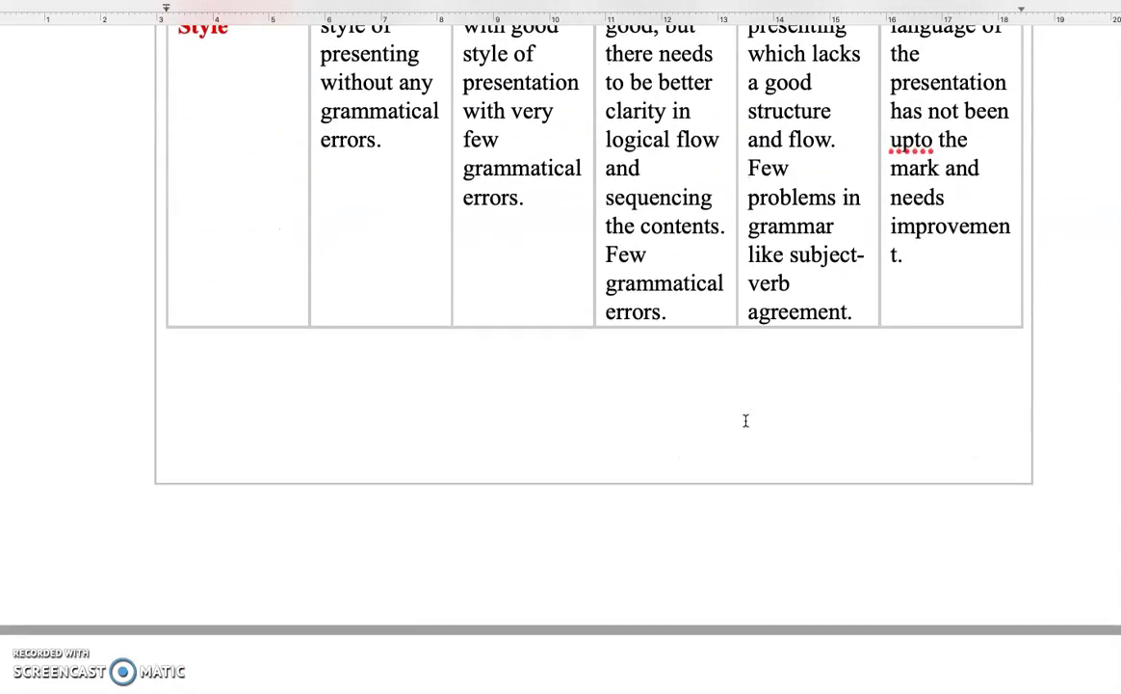
pyautogui.scroll(-3, 746, 420)
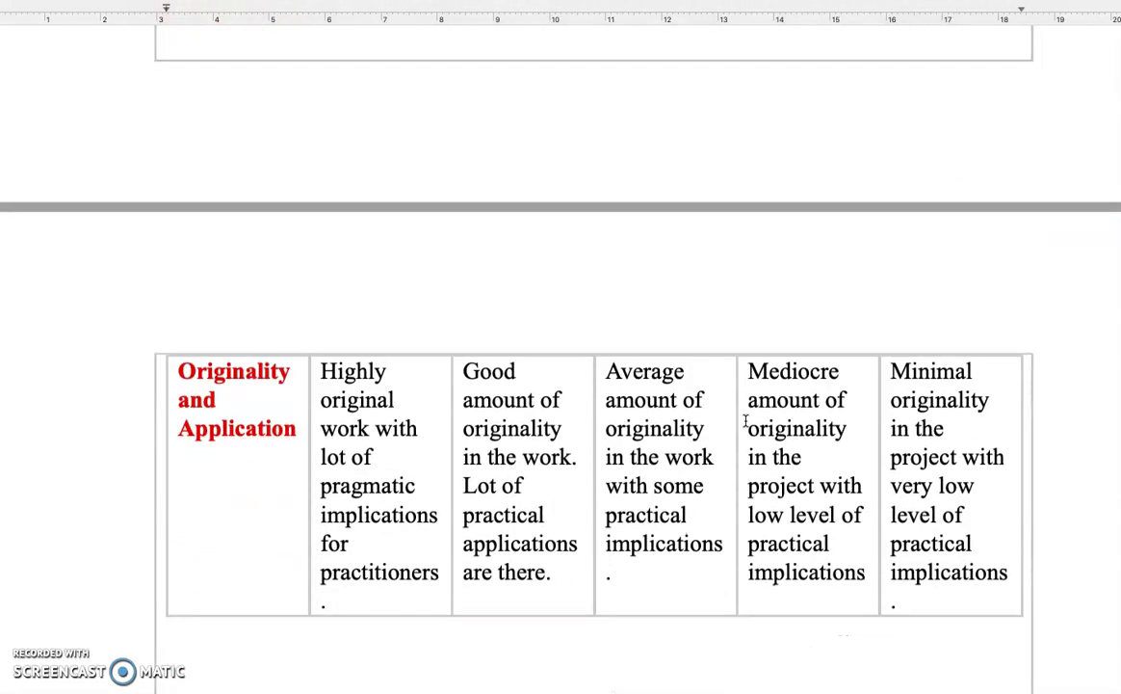
pyautogui.scroll(1, 745, 420)
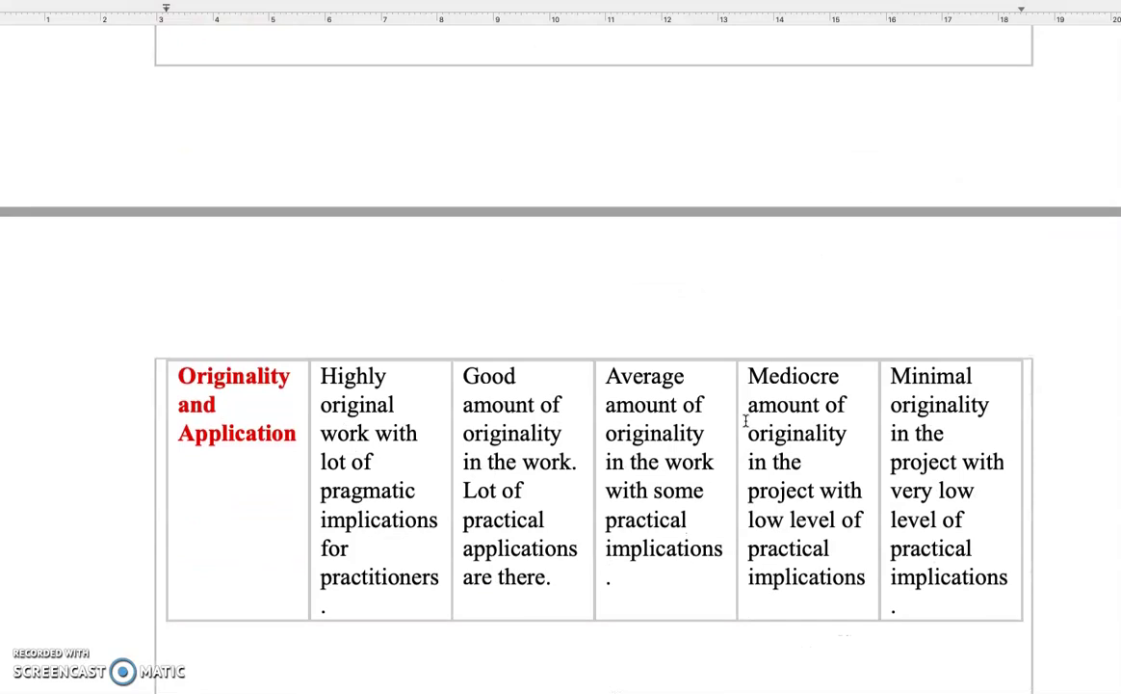
pyautogui.scroll(3, 745, 420)
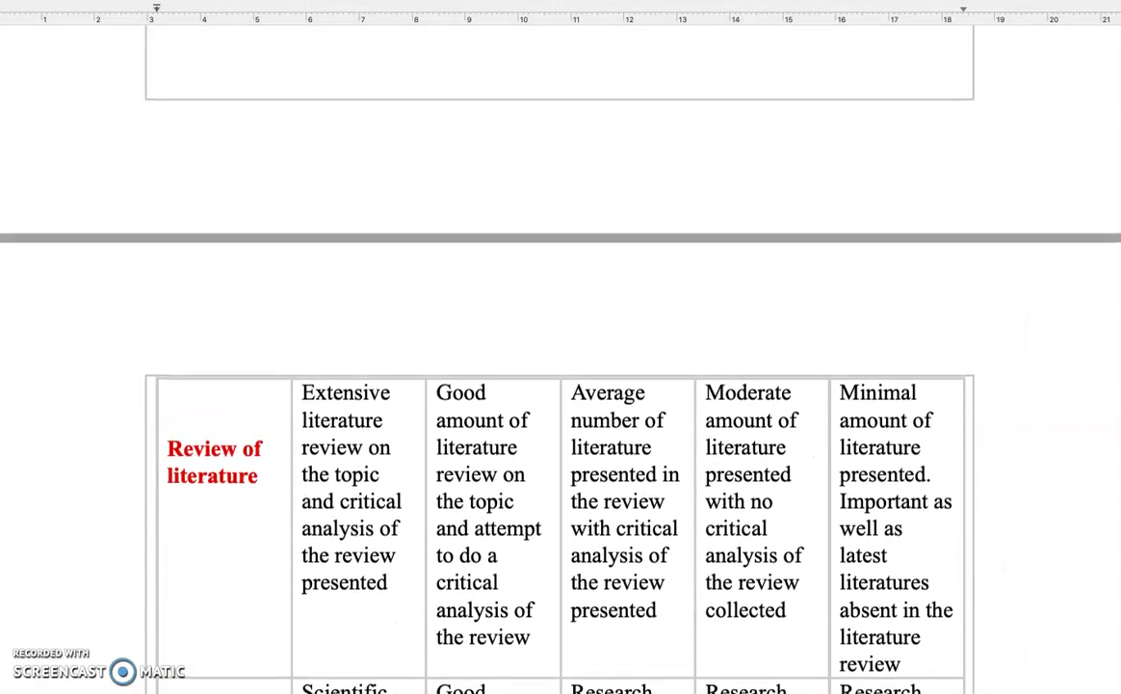
pyautogui.scroll(10, 746, 432)
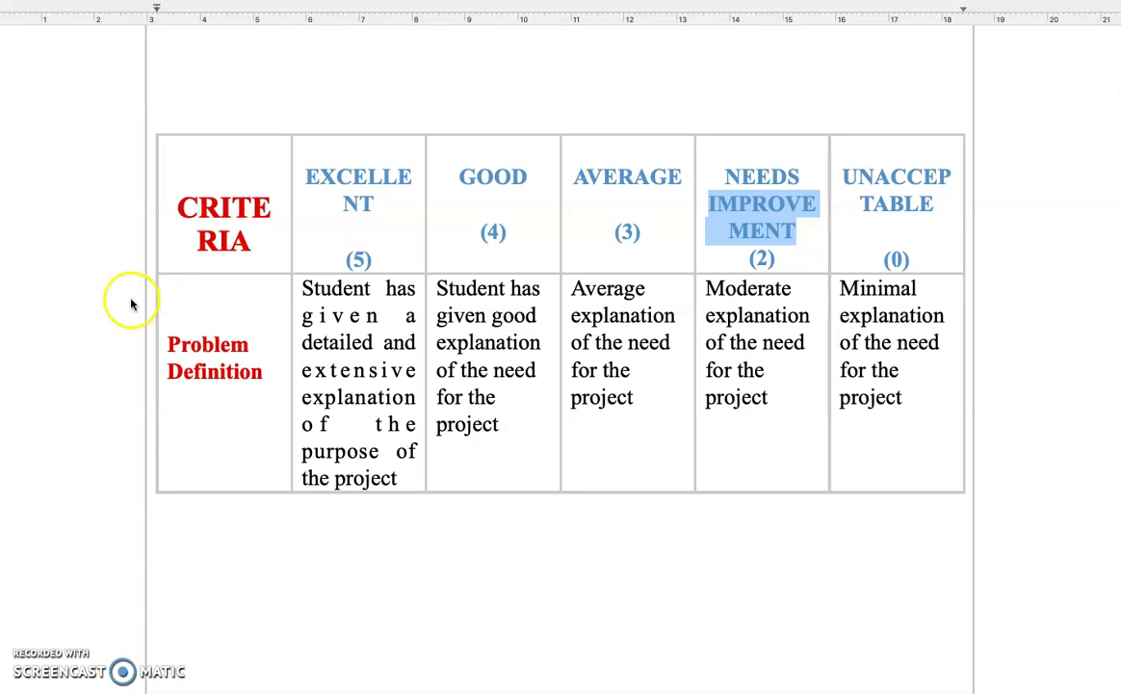
# Highlight and review the Problem Definition level descriptions in the rubric table
pyautogui.moveTo(305, 287); pyautogui.dragTo(414, 412)
pyautogui.press('Right')
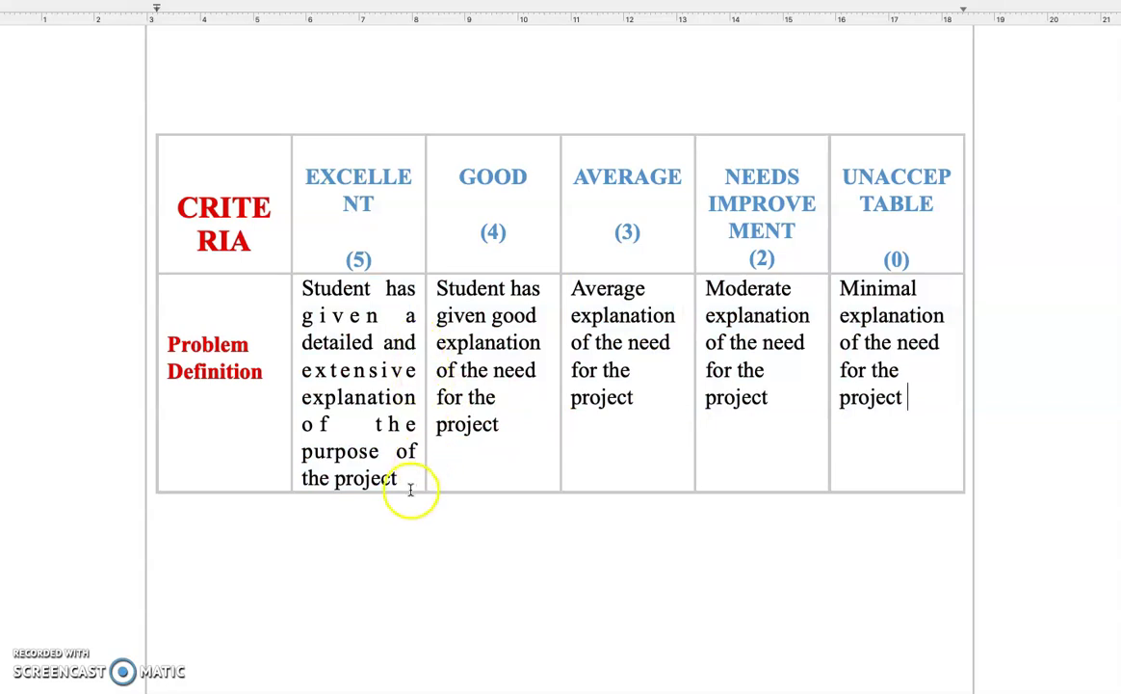
pyautogui.moveTo(394, 476); pyautogui.dragTo(309, 285)
pyautogui.click(309, 287)
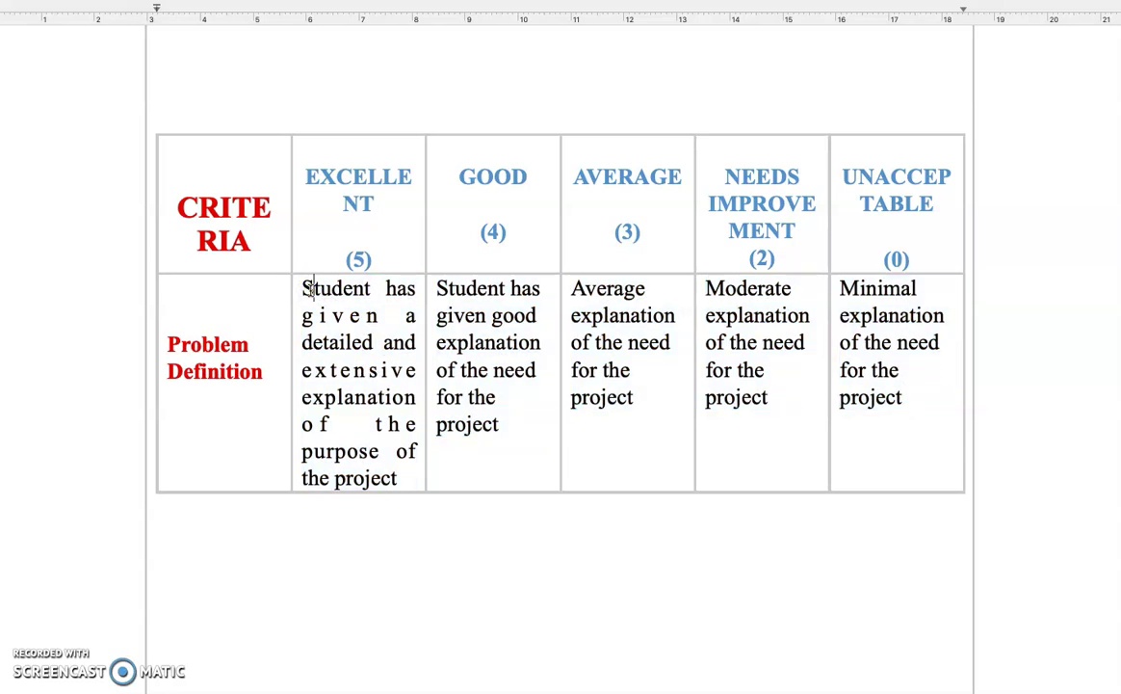
# Return Rubric.doc from full screen to an ordinary window over Finder
pyautogui.press('ctrl+super+f')
pyautogui.click(268, 175)
pyautogui.click(367, 46)
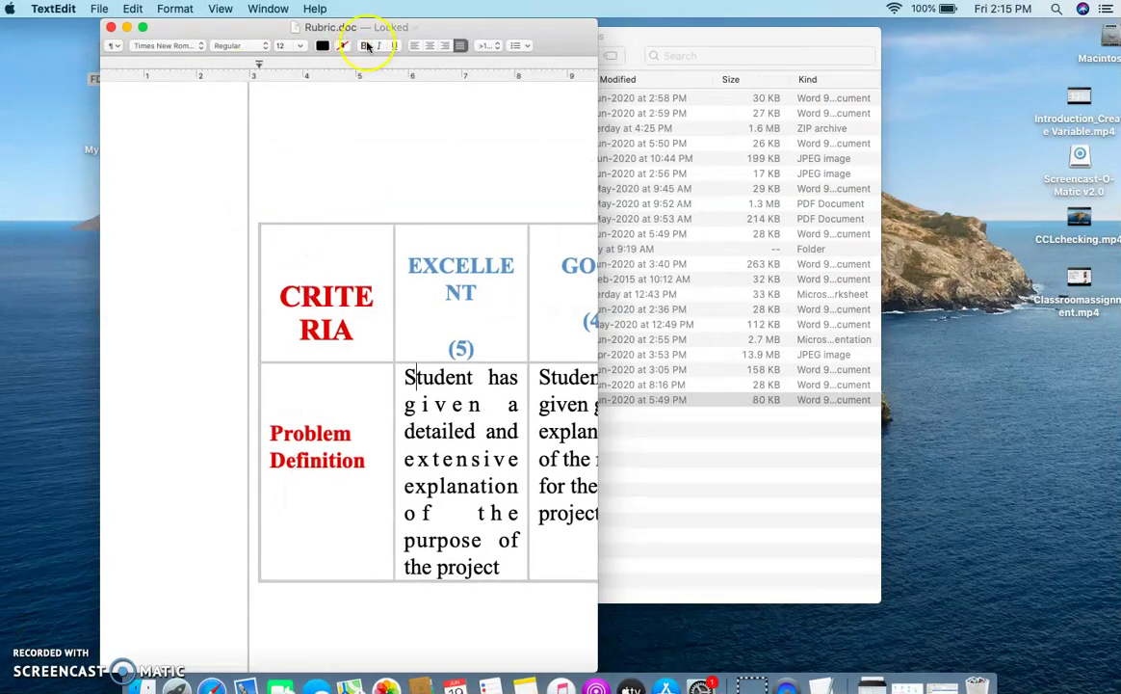
# Minimize TextEdit and open Google Classroom from the Google apps list in Safari
pyautogui.click(127, 27)
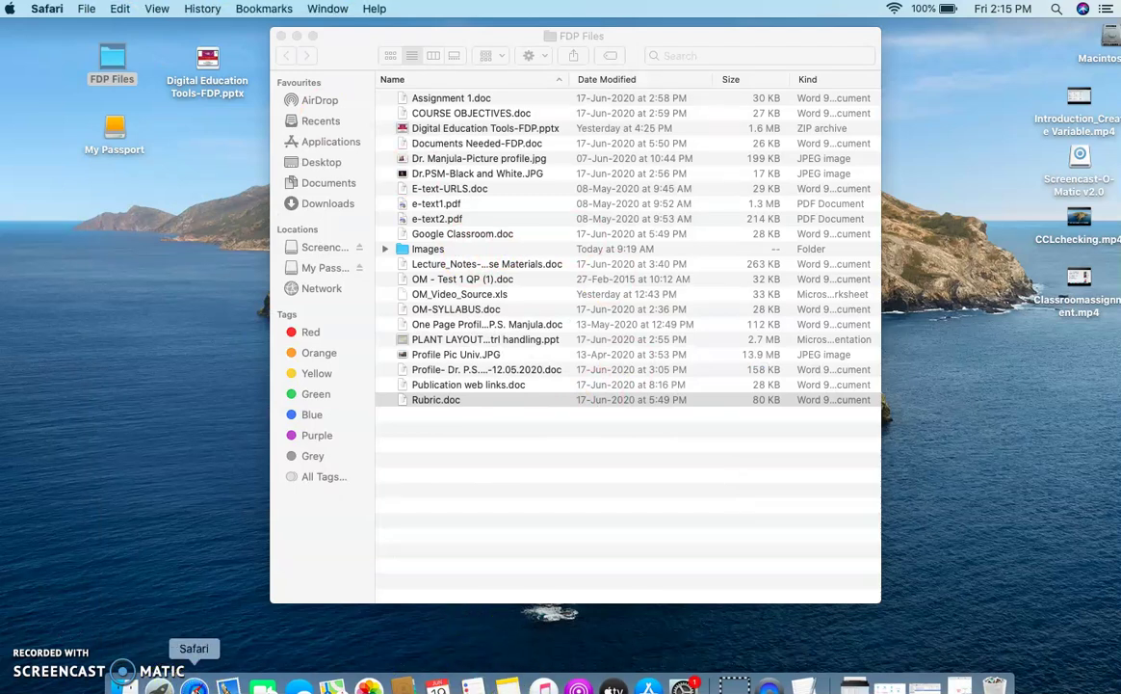
pyautogui.click(193, 686)
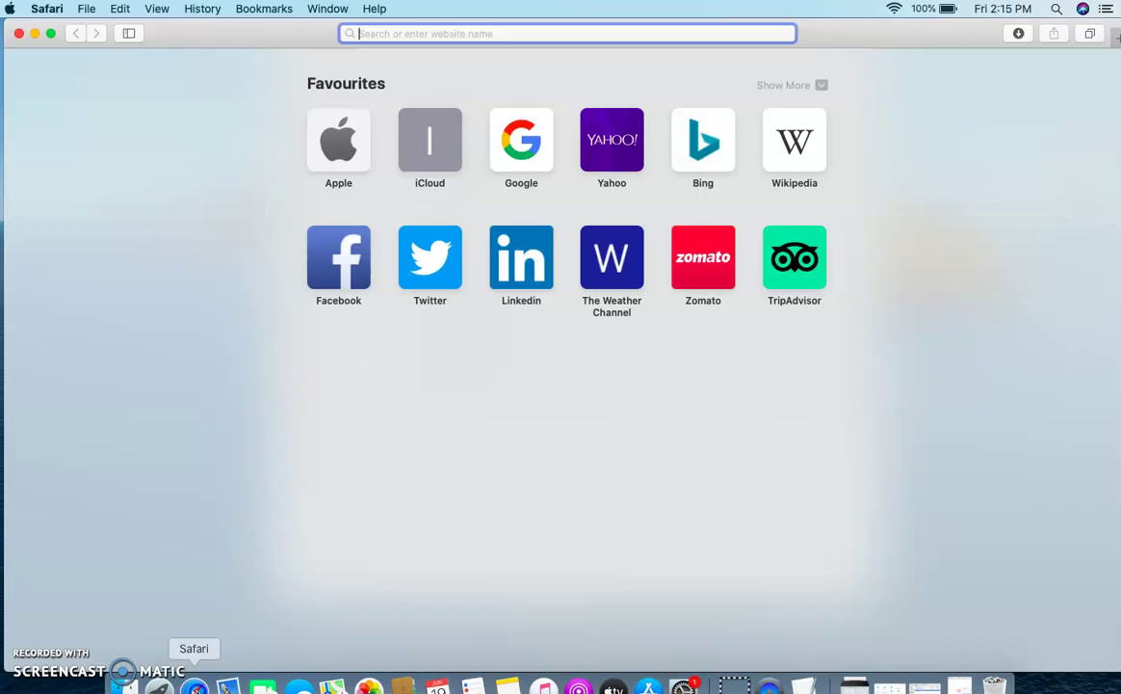
pyautogui.click(525, 146)
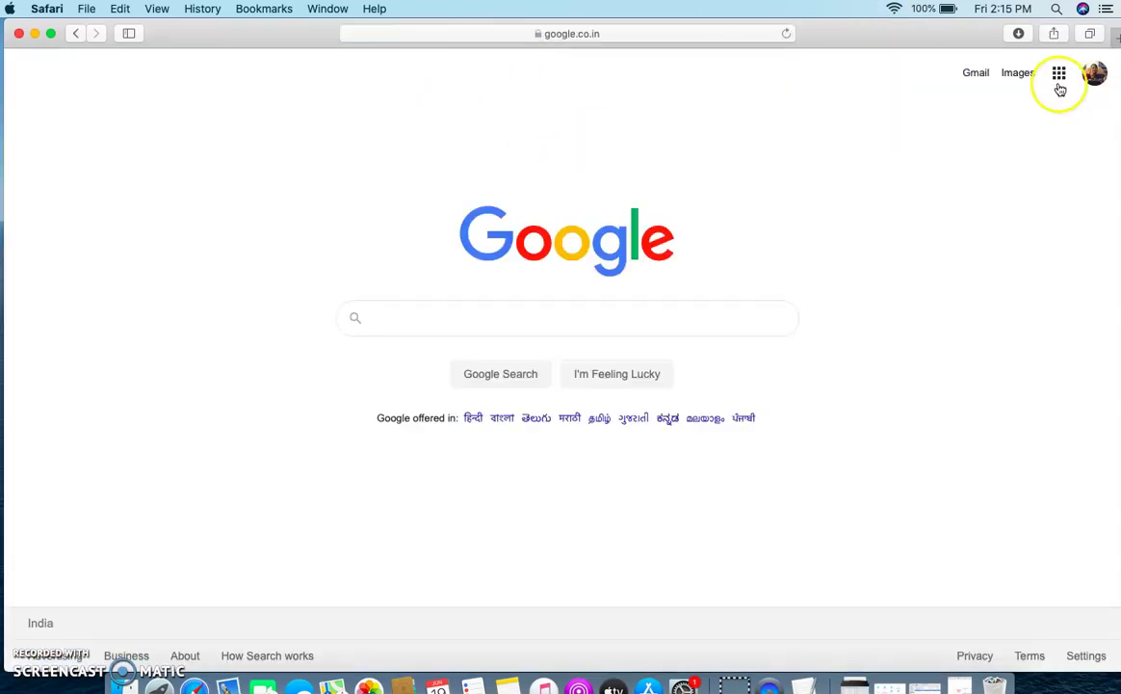
pyautogui.click(1060, 74)
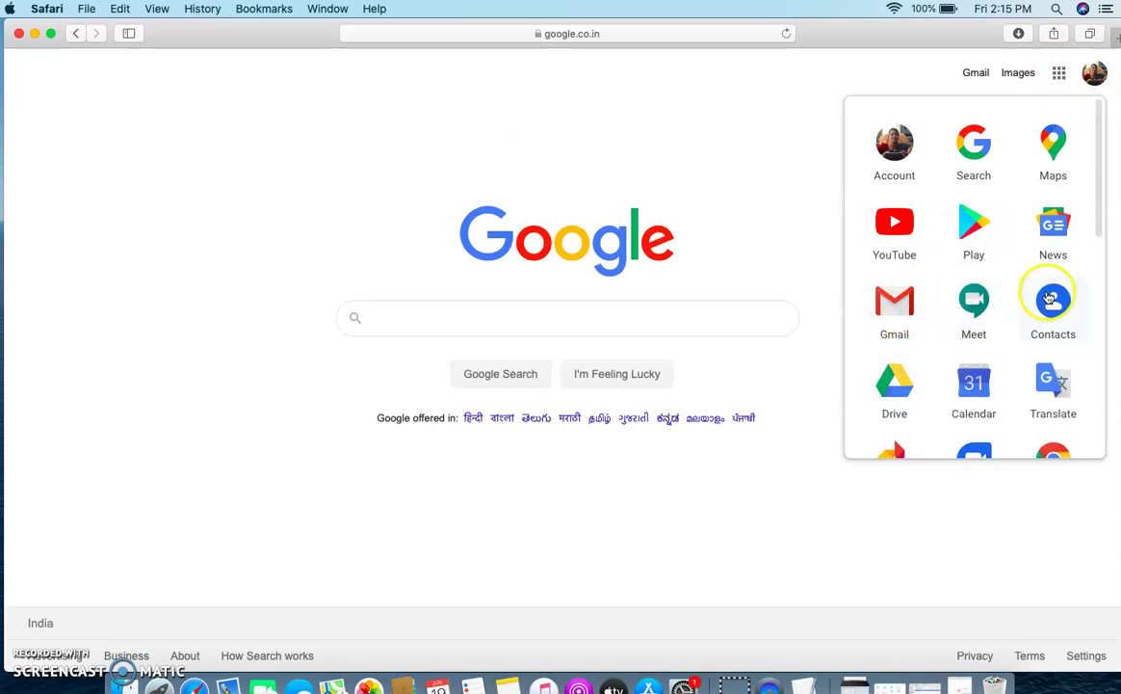
pyautogui.moveTo(1101, 217); pyautogui.dragTo(1085, 431)
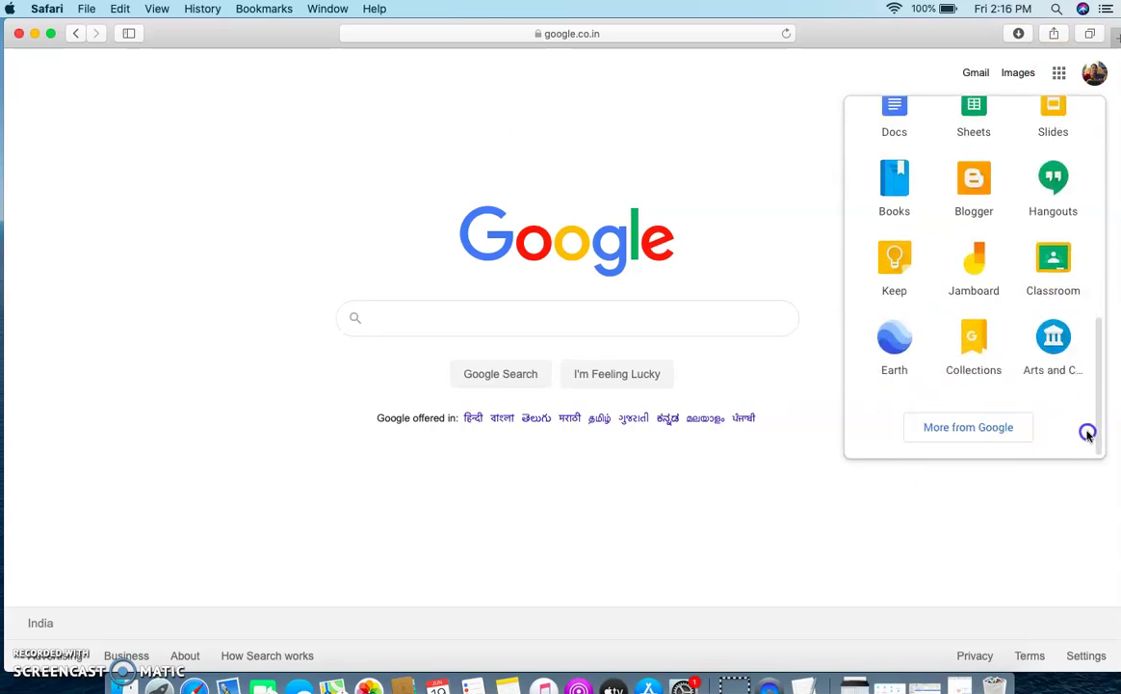
pyautogui.click(1055, 258)
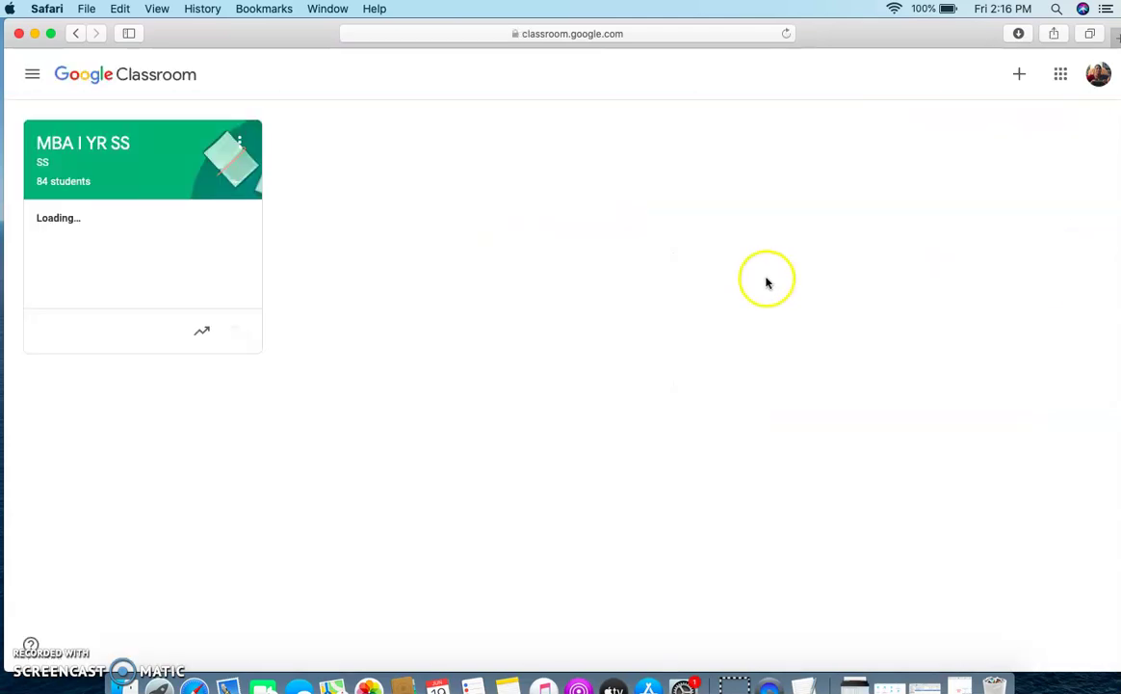
# Open the MBA I YR SS class, dismiss the Customize popup, and show Classwork's Create menu
pyautogui.doubleClick(151, 158)
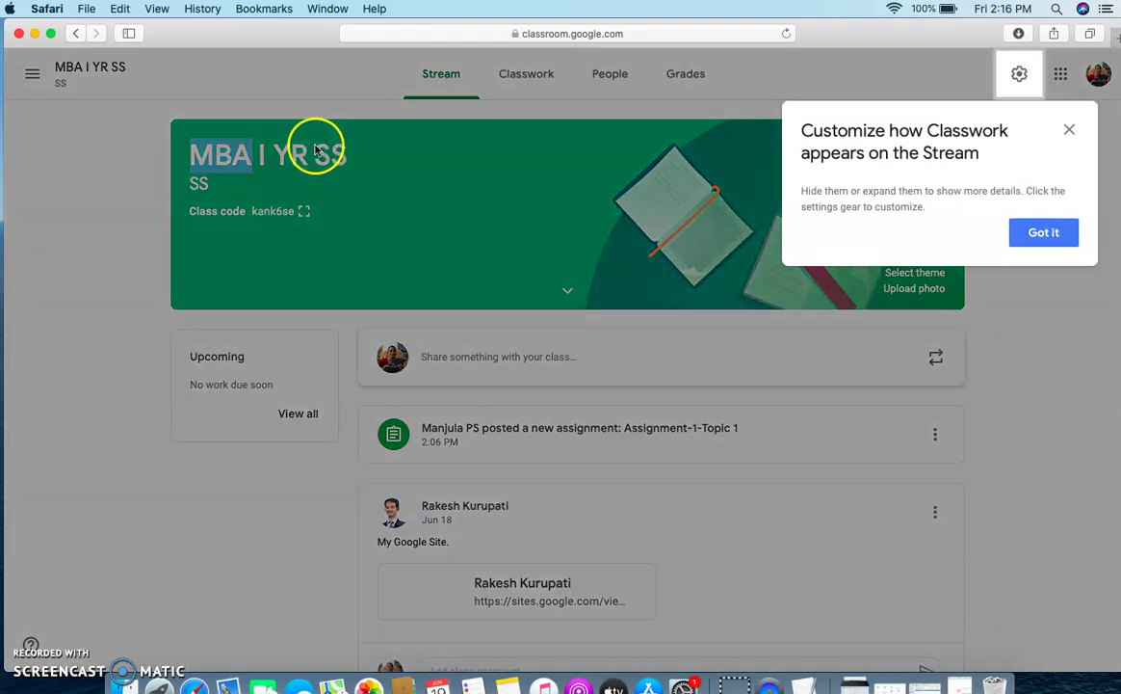
pyautogui.click(1070, 130)
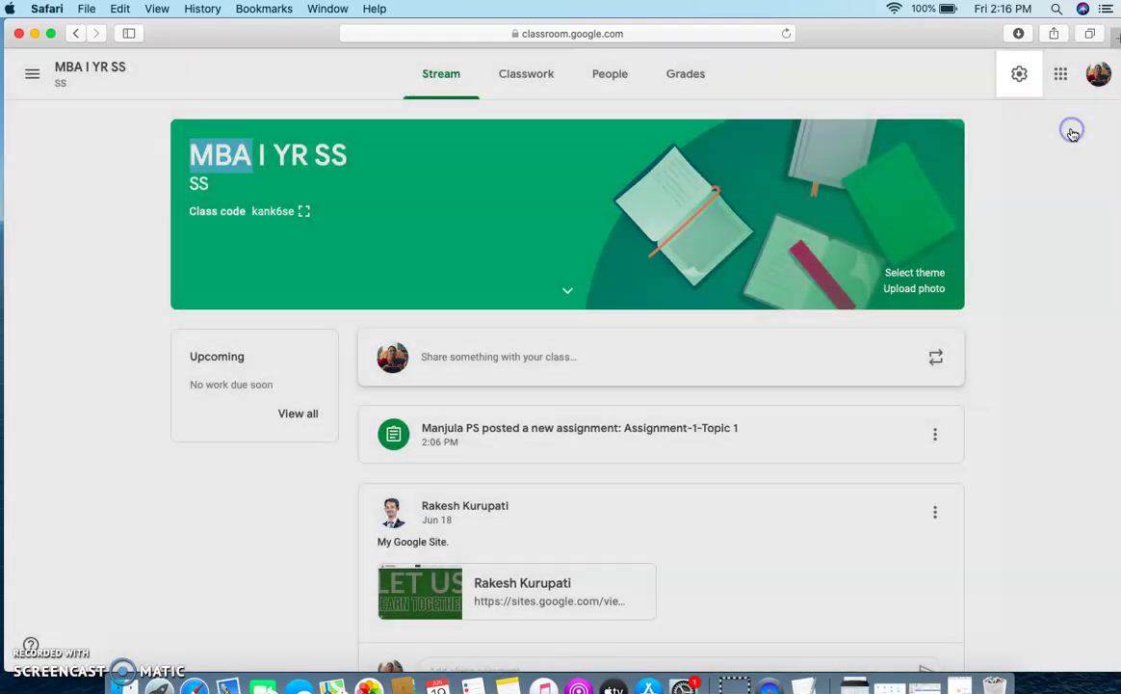
pyautogui.click(529, 79)
pyautogui.click(297, 135)
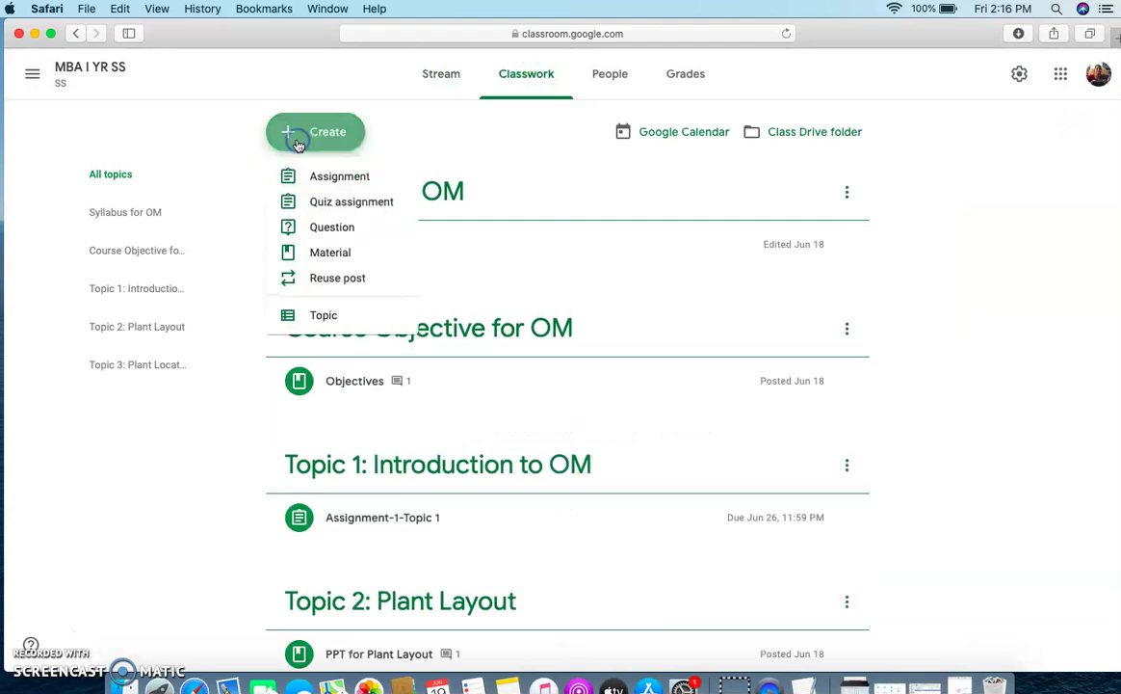
# Create assignment 'Proposal submission' asking for a detailed proposal and appropriate research methodology
pyautogui.click(328, 185)
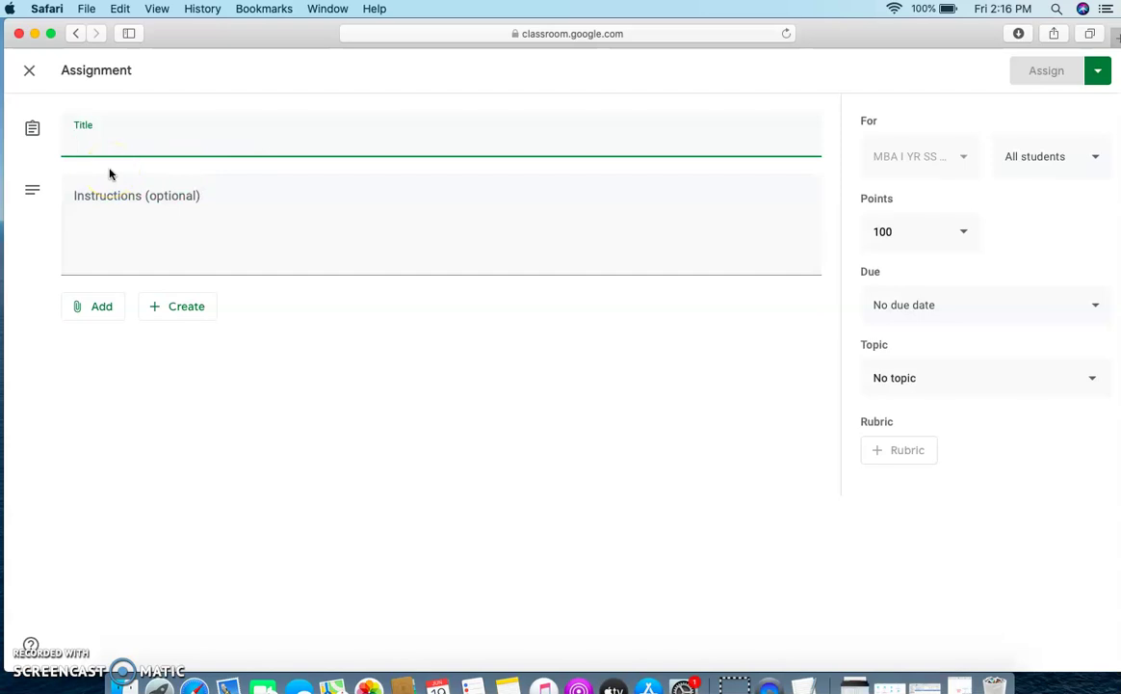
pyautogui.write('Propo')
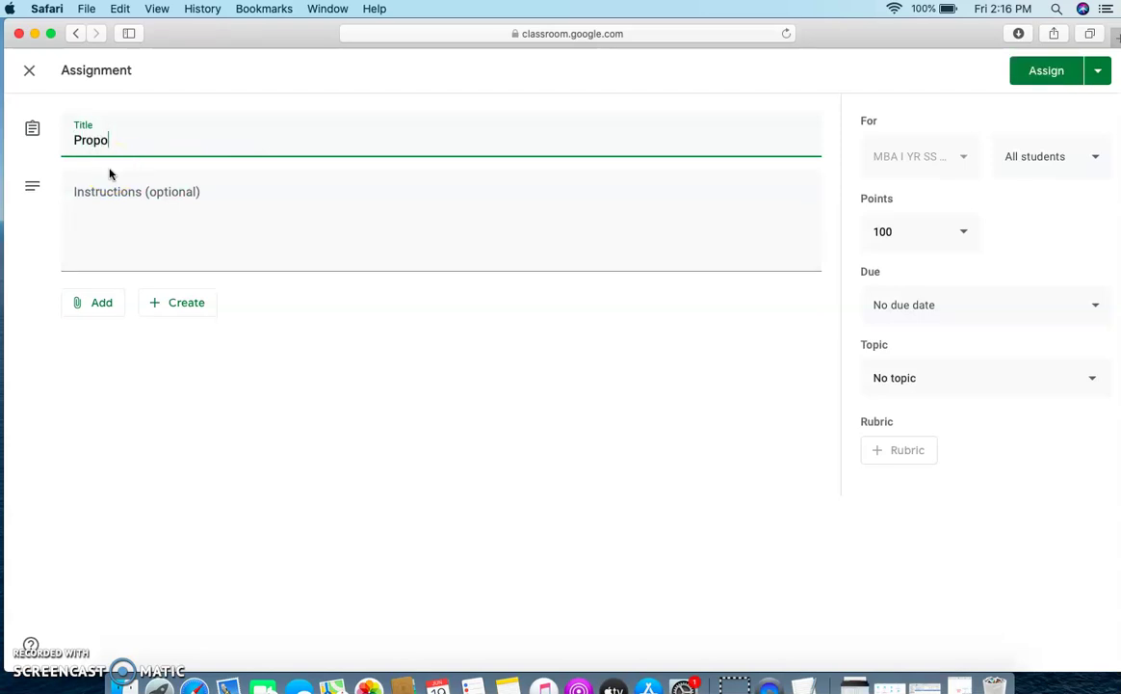
pyautogui.write('sal submission')
pyautogui.click(103, 205)
pyautogui.write('The')
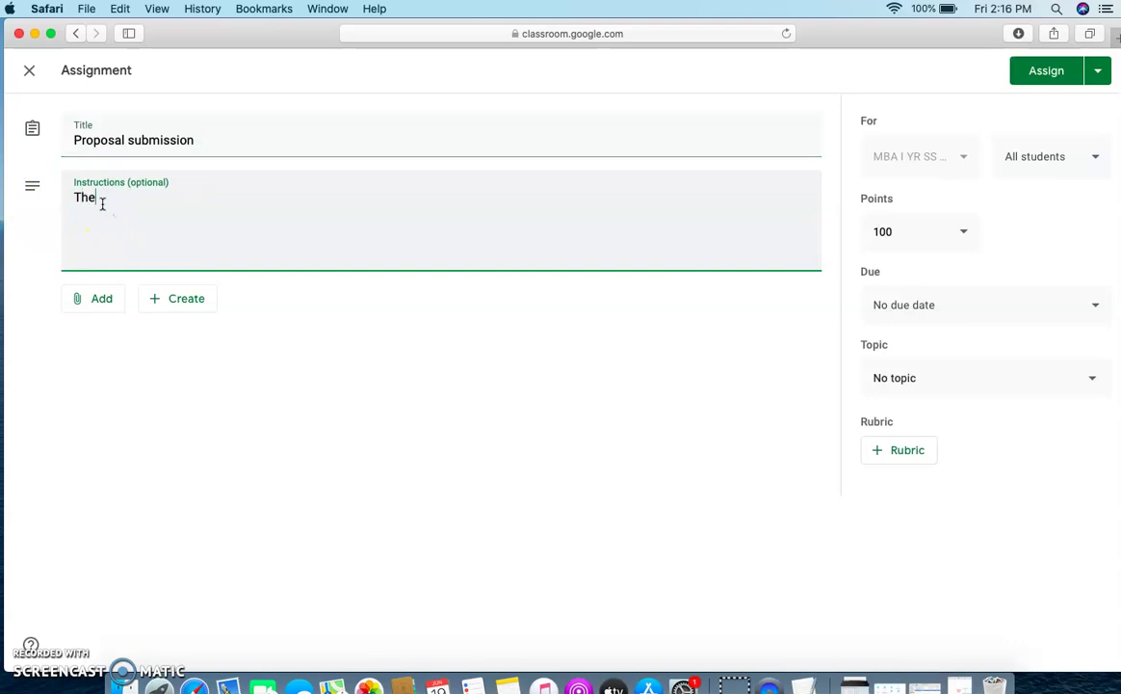
pyautogui.write(' students have to subm')
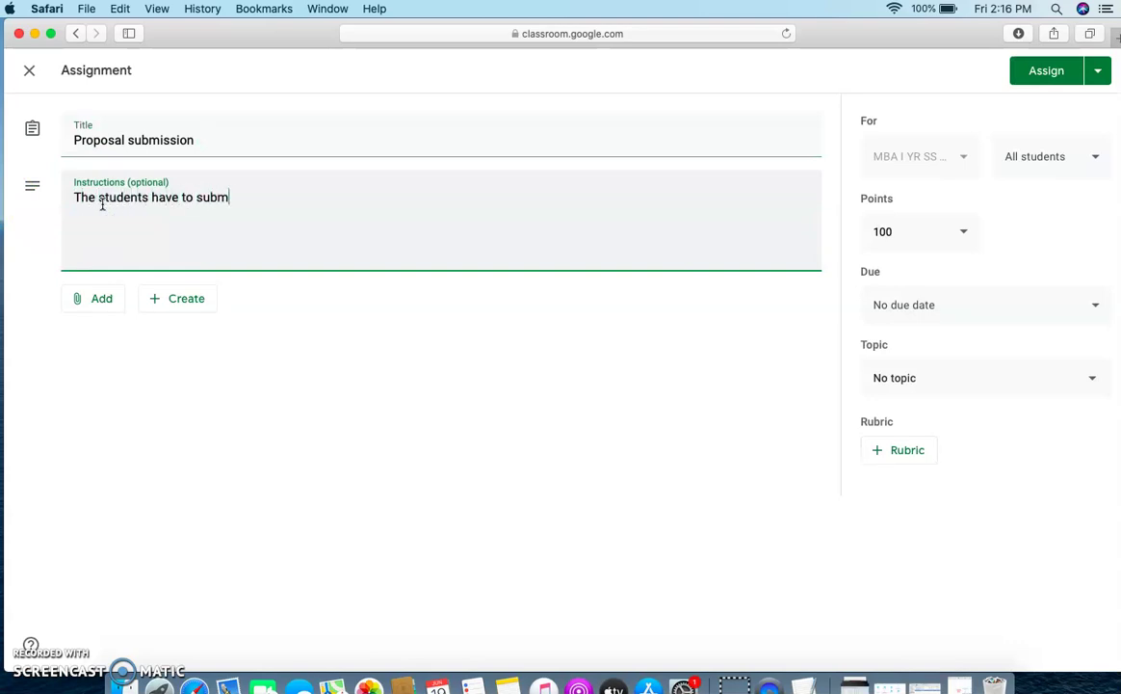
pyautogui.write('it a detailed proposal for the ')
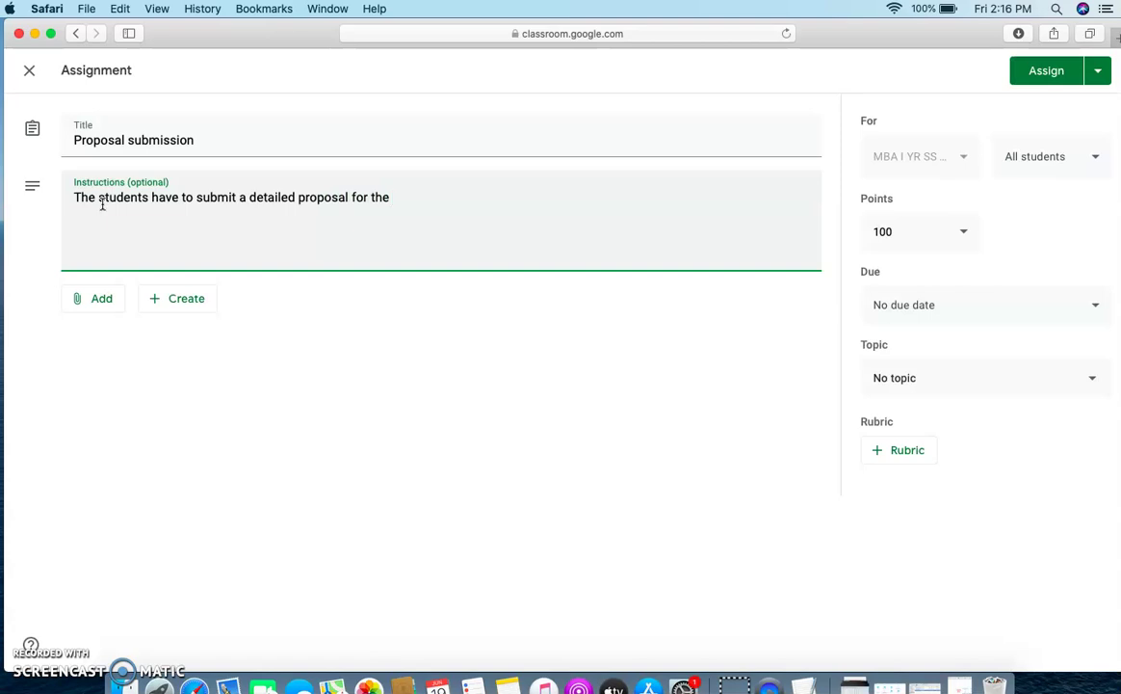
pyautogui.write('problem identi')
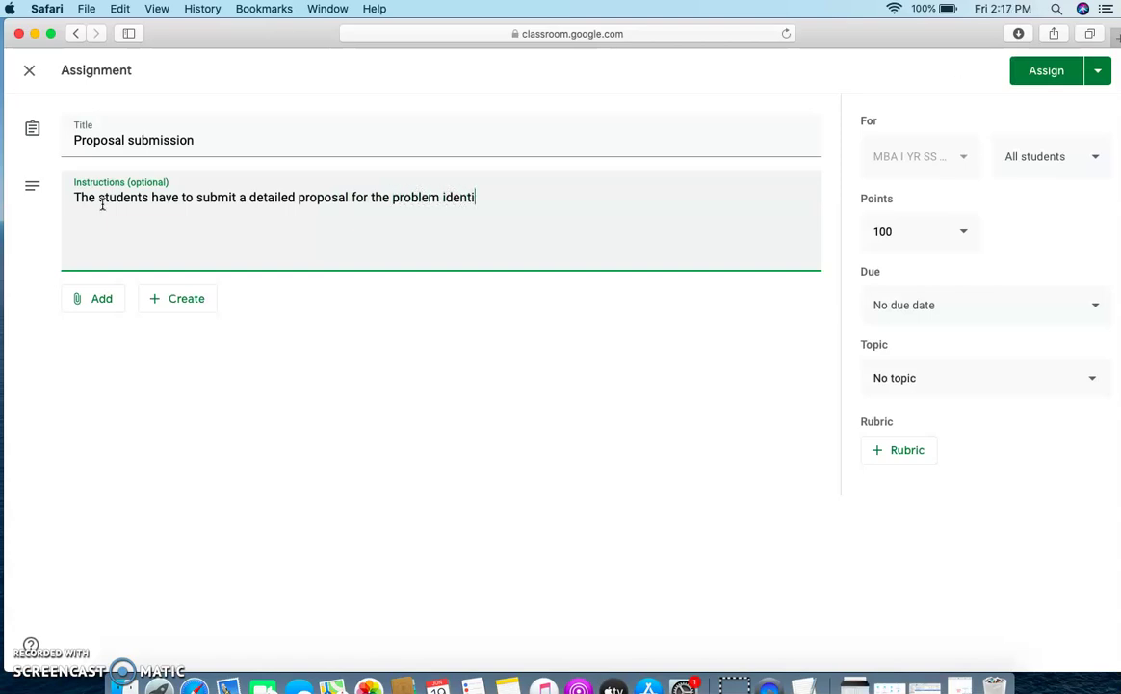
pyautogui.write('fied by them and submit a')
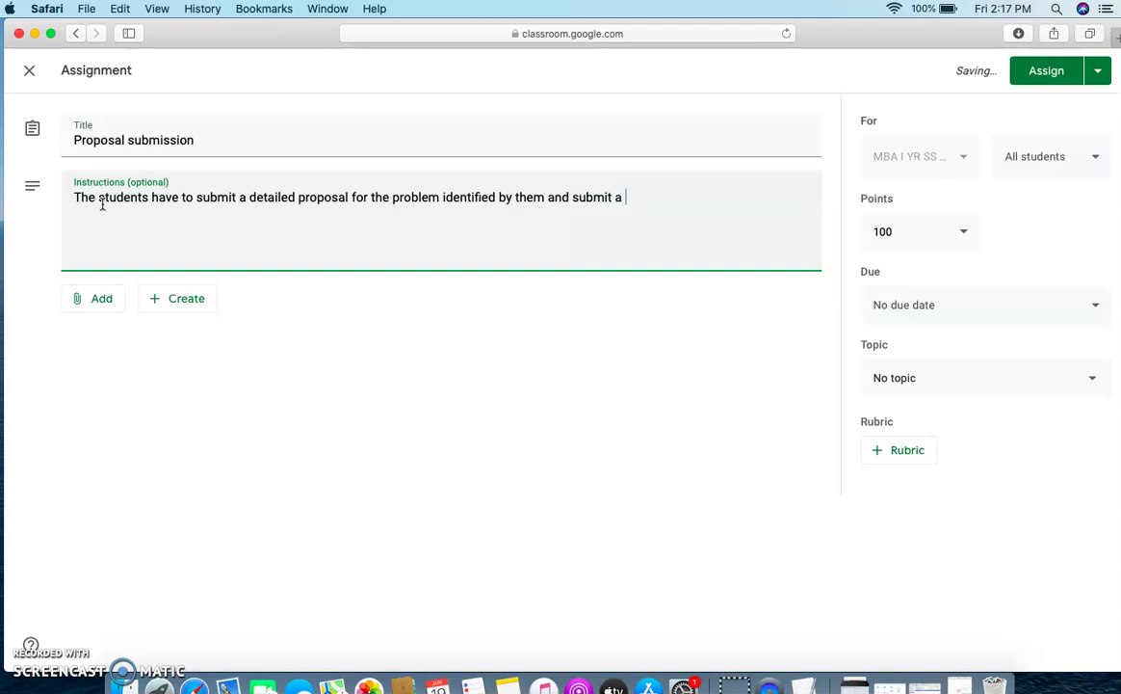
pyautogui.write('n appropo')
pyautogui.write('r')
pyautogui.write('i')
pyautogui.press('BackSpace')
pyautogui.write('riate research methodology')
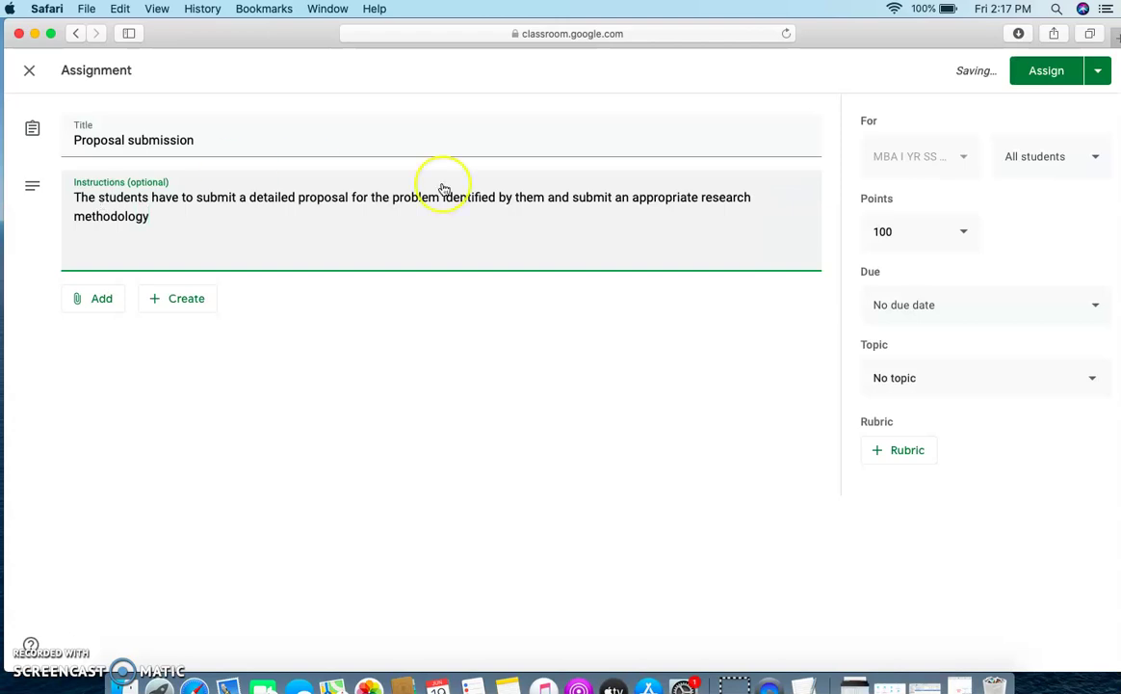
pyautogui.click(901, 453)
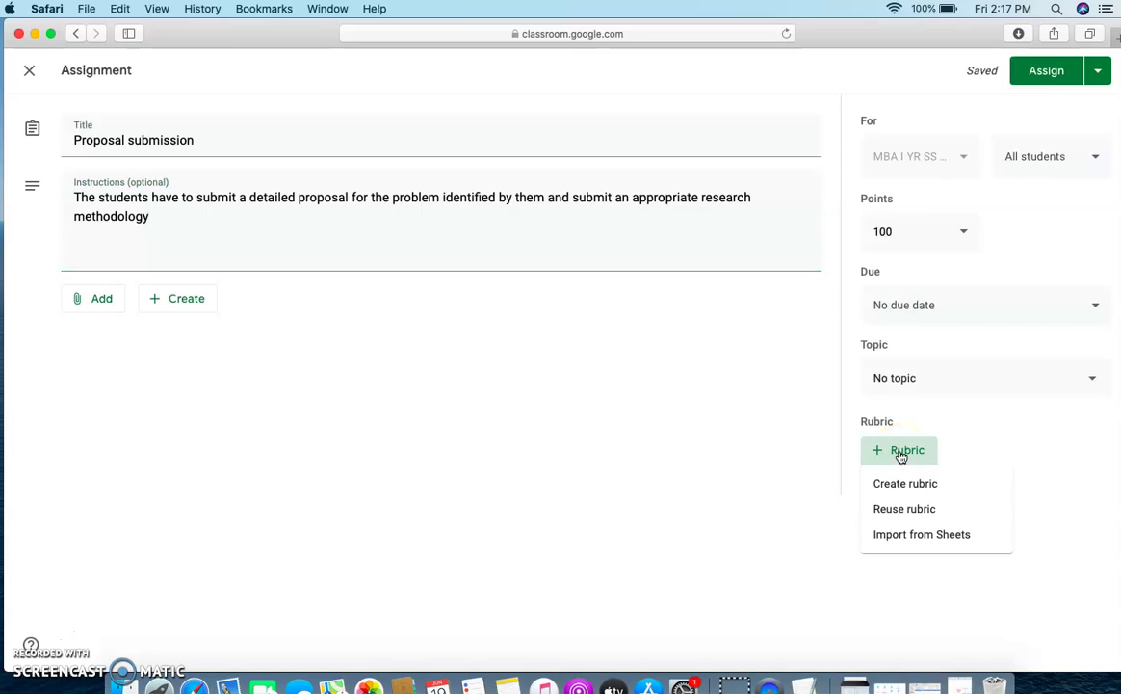
# Create a new rubric and title its first criterion 'Problem Definition'
pyautogui.click(888, 485)
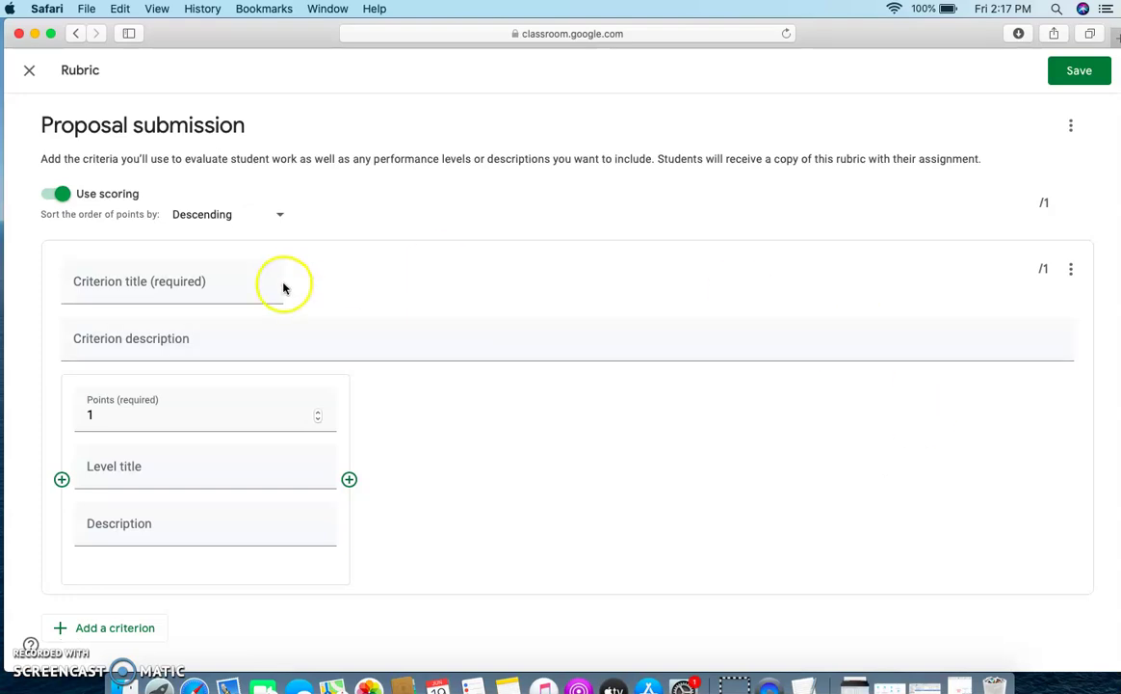
pyautogui.click(203, 282)
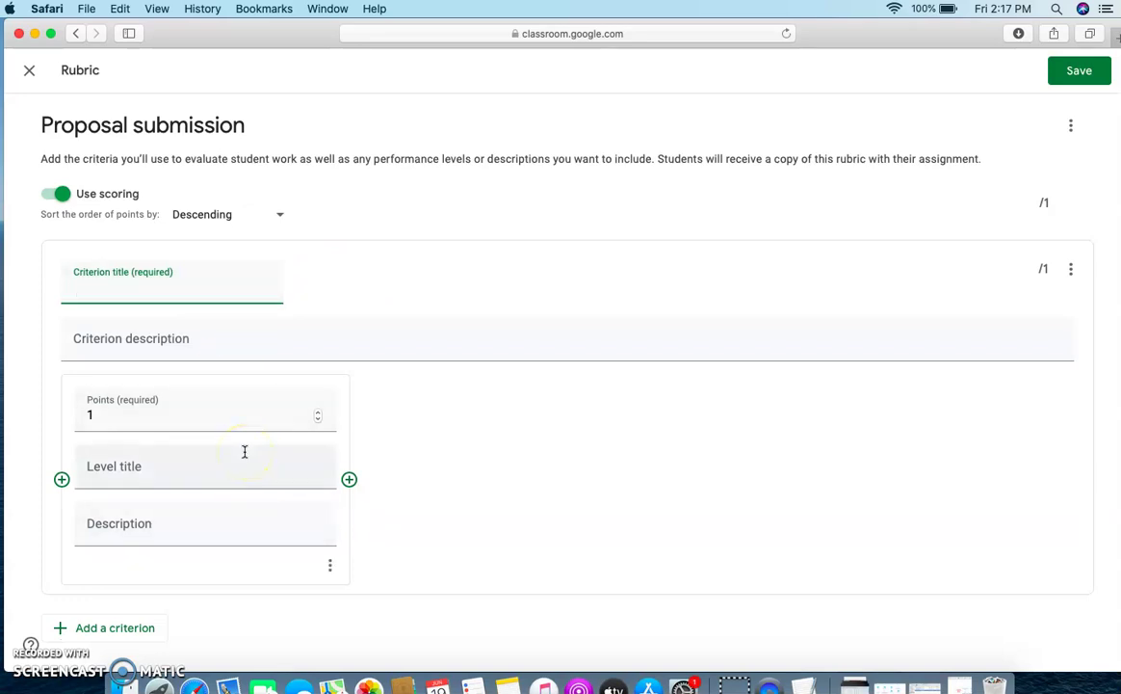
pyautogui.write('Problem Definition')
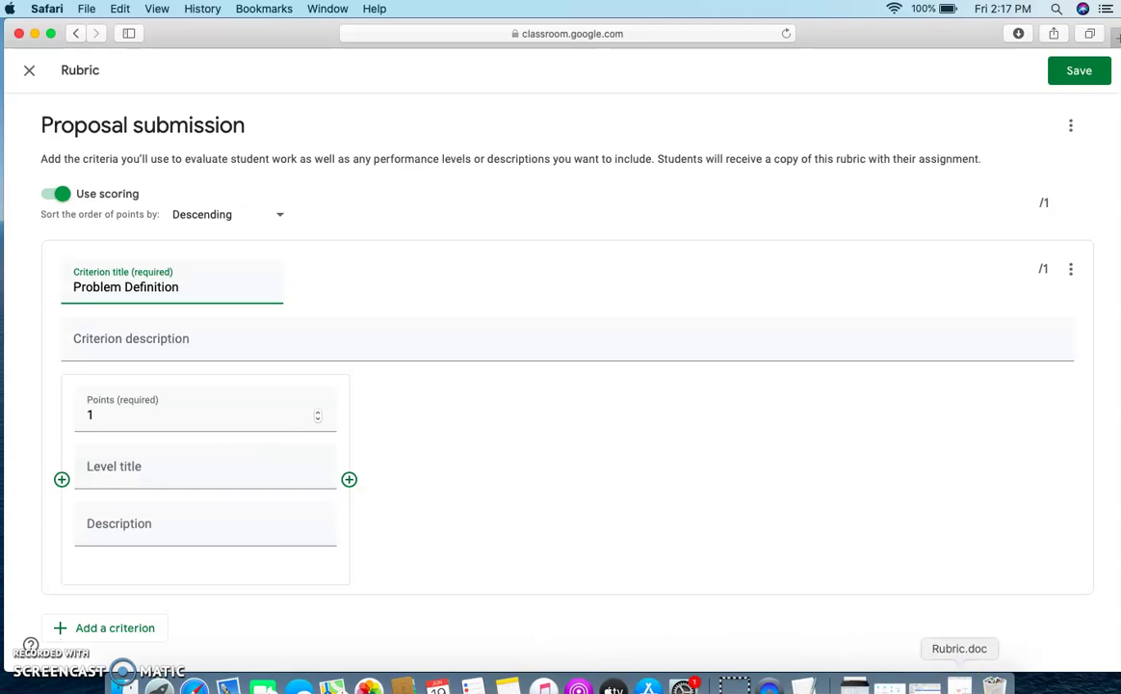
# Show Rubric.doc full screen to review the Problem Definition grade levels, then put it away
pyautogui.click(925, 684)
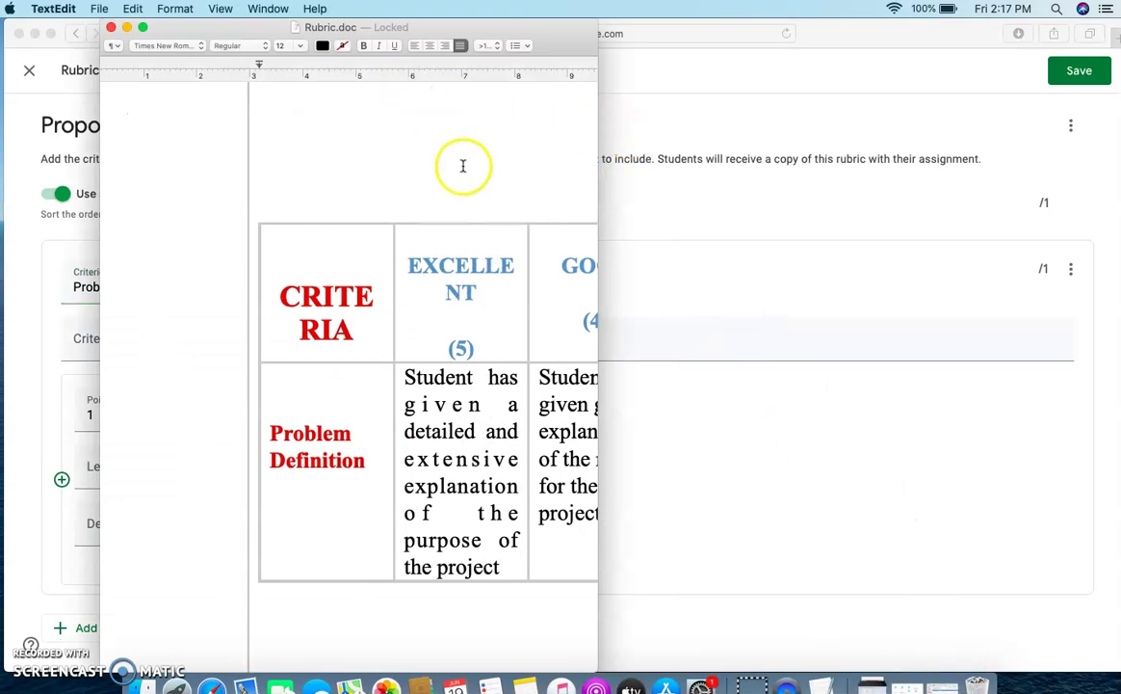
pyautogui.click(144, 29)
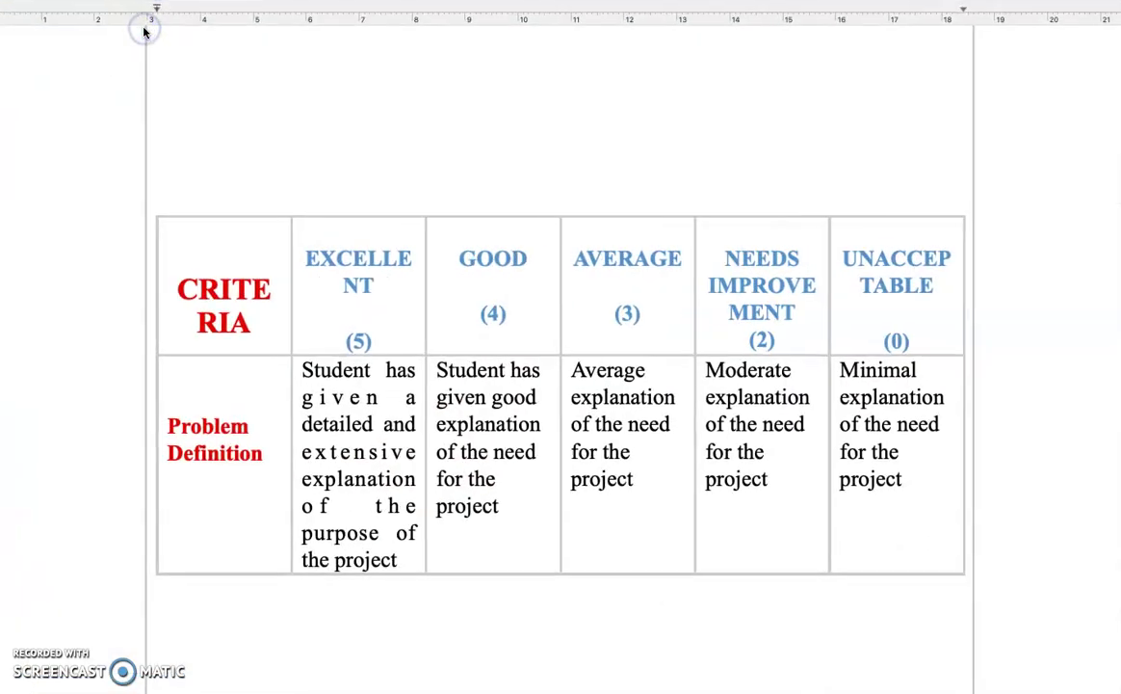
pyautogui.scroll(-10, 198, 403)
pyautogui.scroll(-10, 198, 403)
pyautogui.scroll(15, 199, 402)
pyautogui.scroll(5, 198, 403)
pyautogui.click(204, 416)
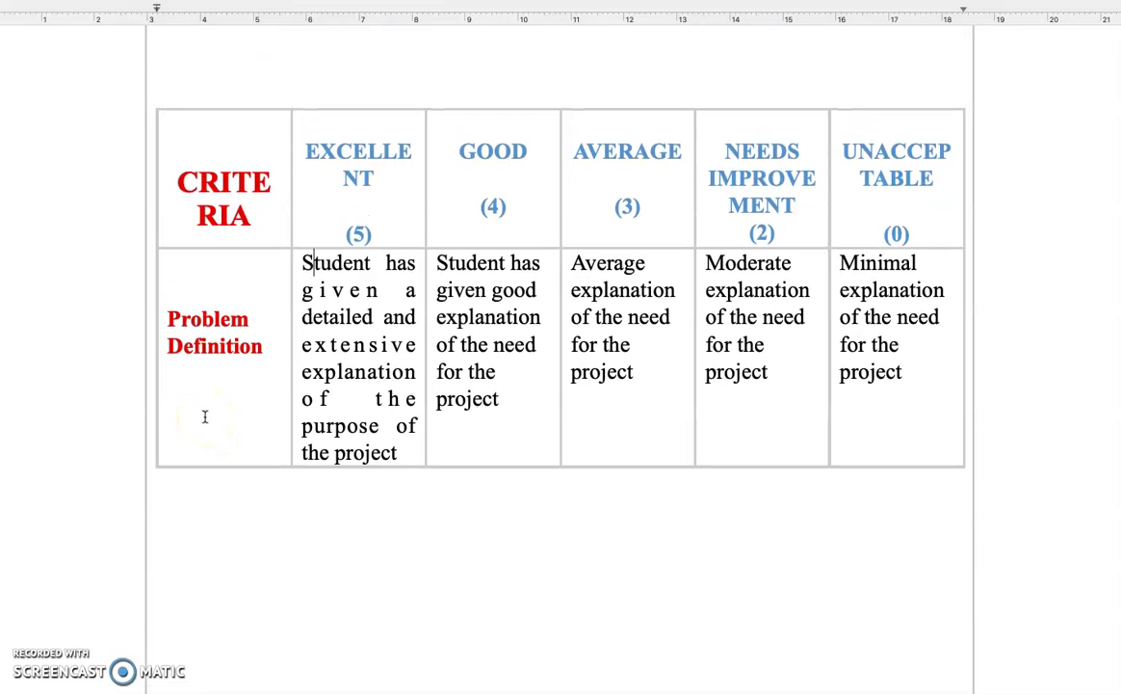
pyautogui.press('ctrl+super+f')
pyautogui.click(339, 102)
pyautogui.click(113, 29)
# Back in the rubric form, set the Problem Definition first level to 5 points
pyautogui.click(125, 27)
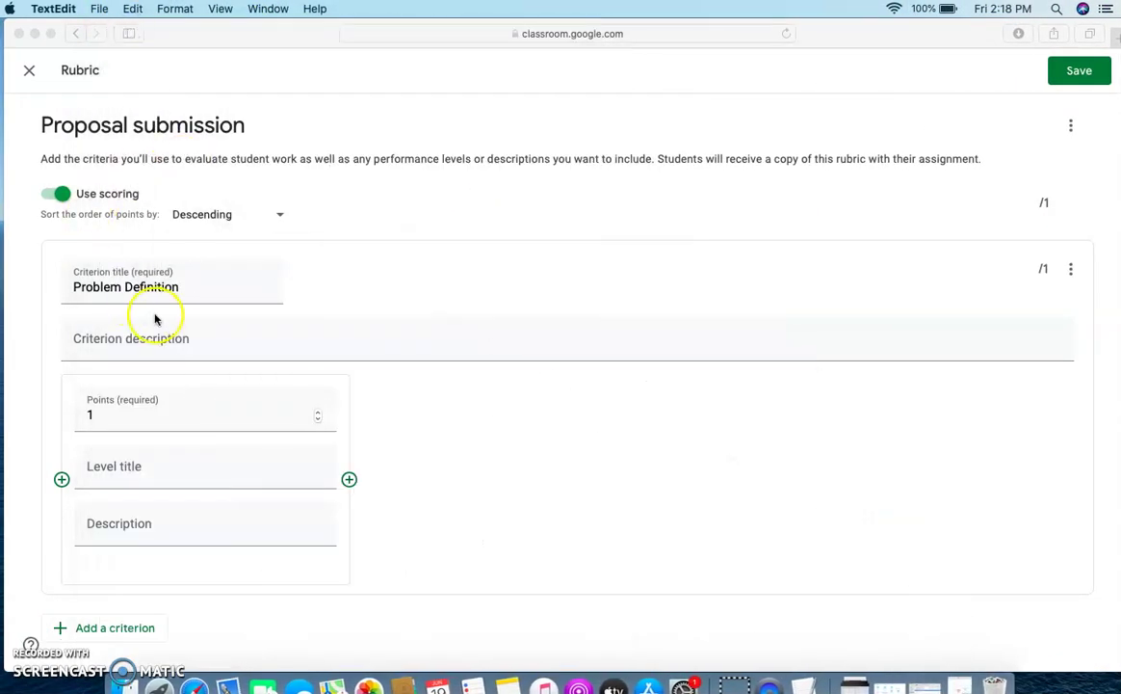
pyautogui.click(95, 341)
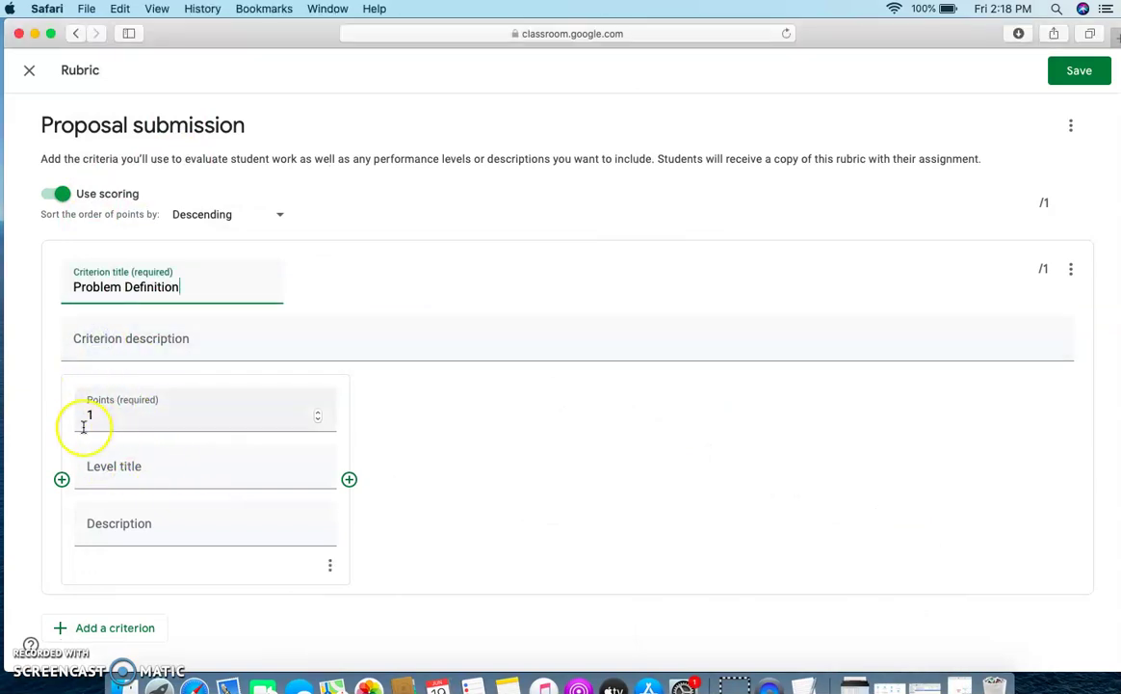
pyautogui.click(138, 468)
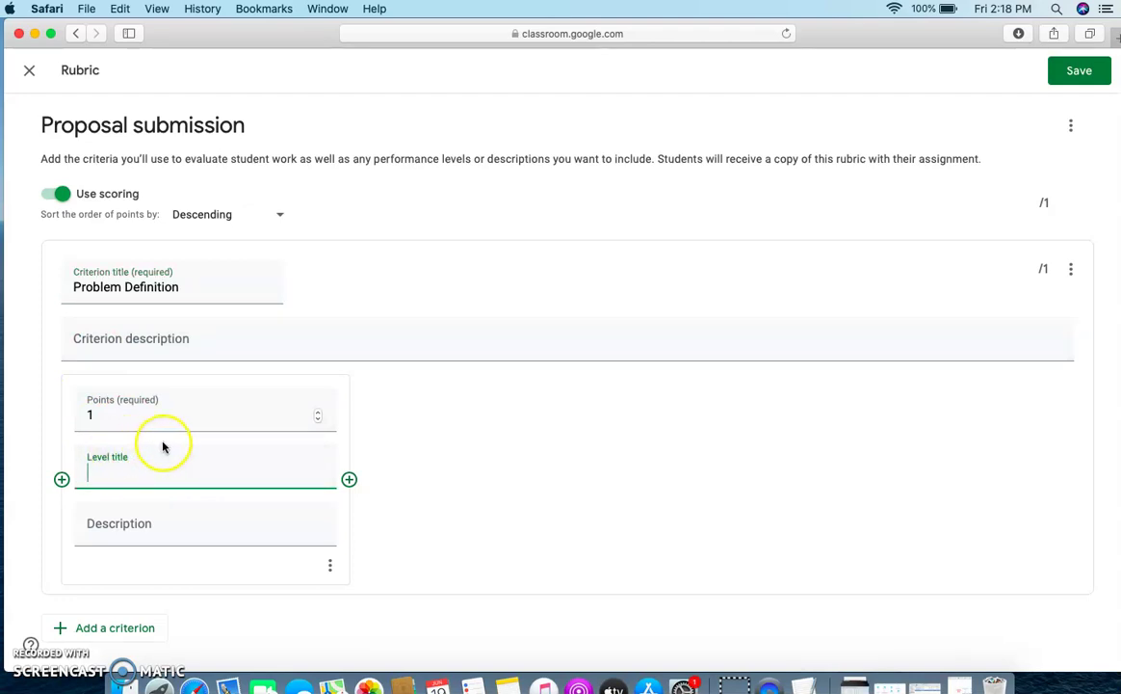
pyautogui.click(119, 415)
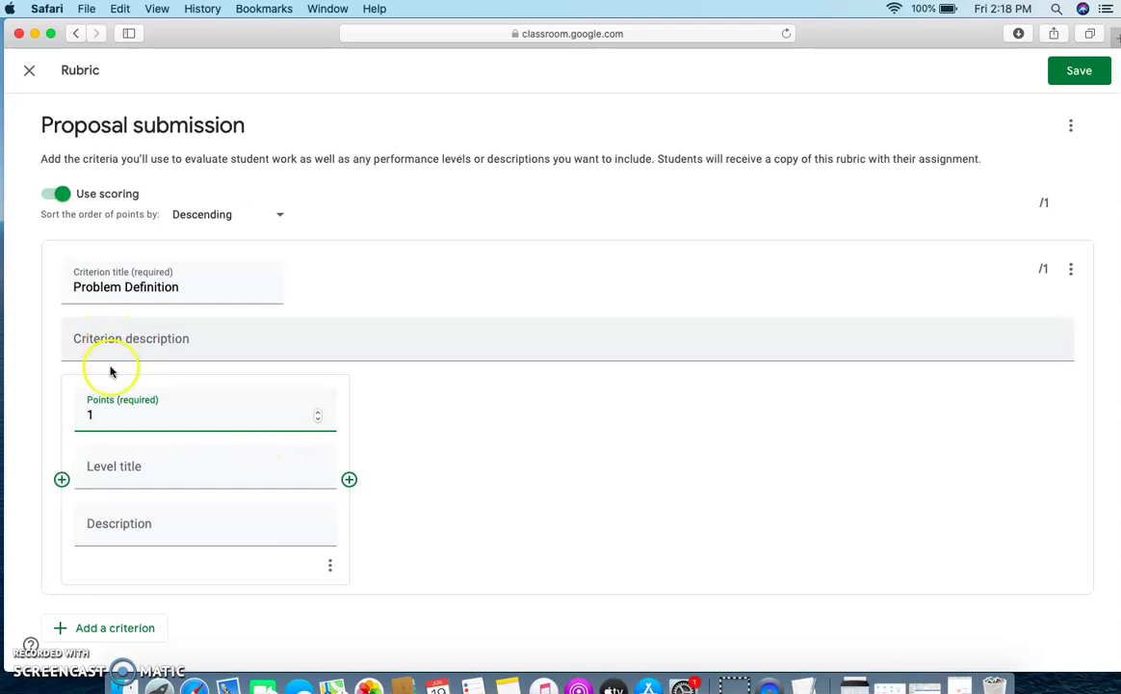
pyautogui.click(317, 418)
pyautogui.click(316, 420)
pyautogui.click(320, 418)
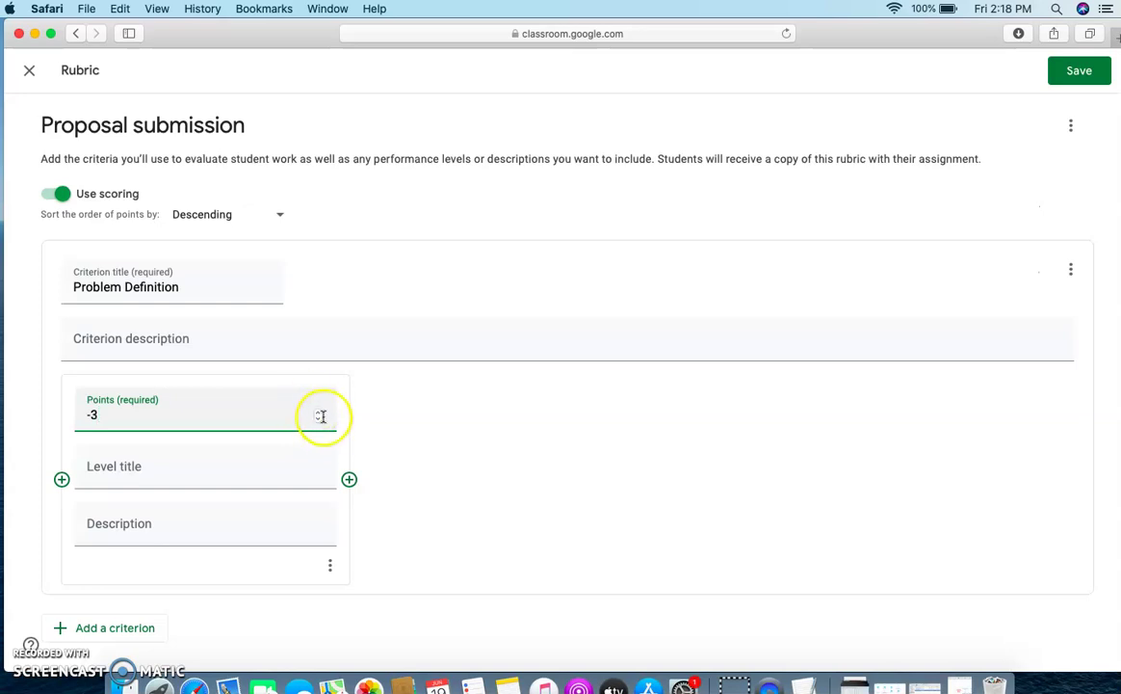
pyautogui.click(318, 413)
pyautogui.click(317, 411)
pyautogui.click(318, 411)
pyautogui.click(318, 411)
pyautogui.click(318, 411)
pyautogui.click(318, 412)
pyautogui.click(318, 411)
# Title the first level 'Excellent' and move to the criterion description
pyautogui.click(122, 471)
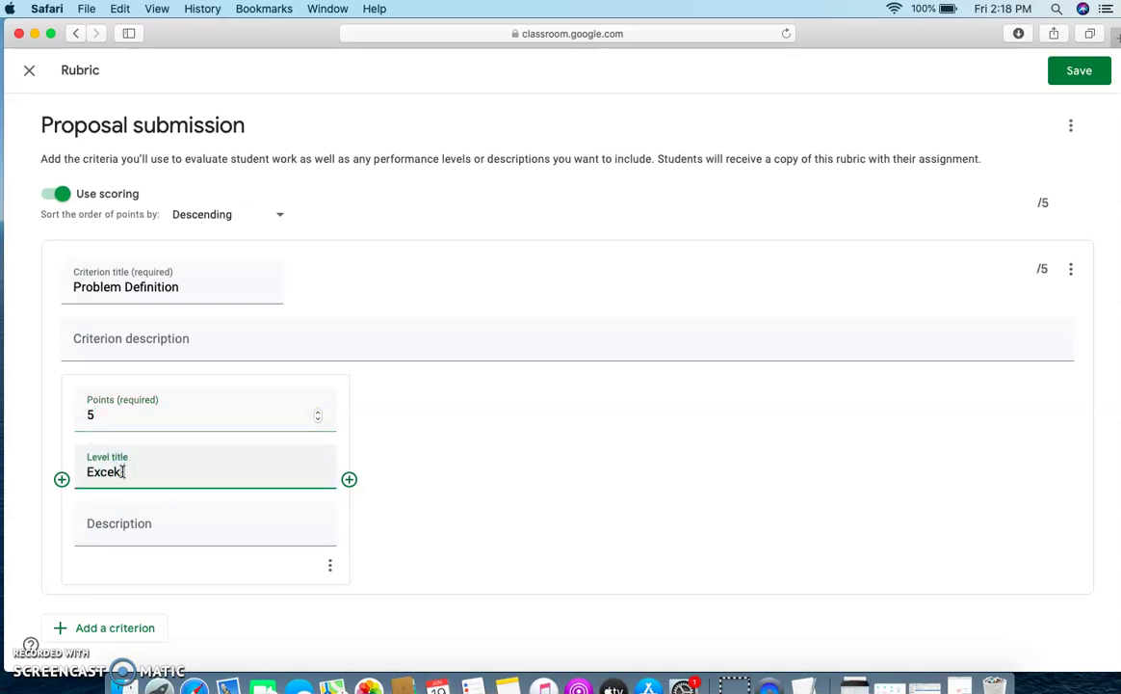
pyautogui.write('Excellent')
pyautogui.click(150, 345)
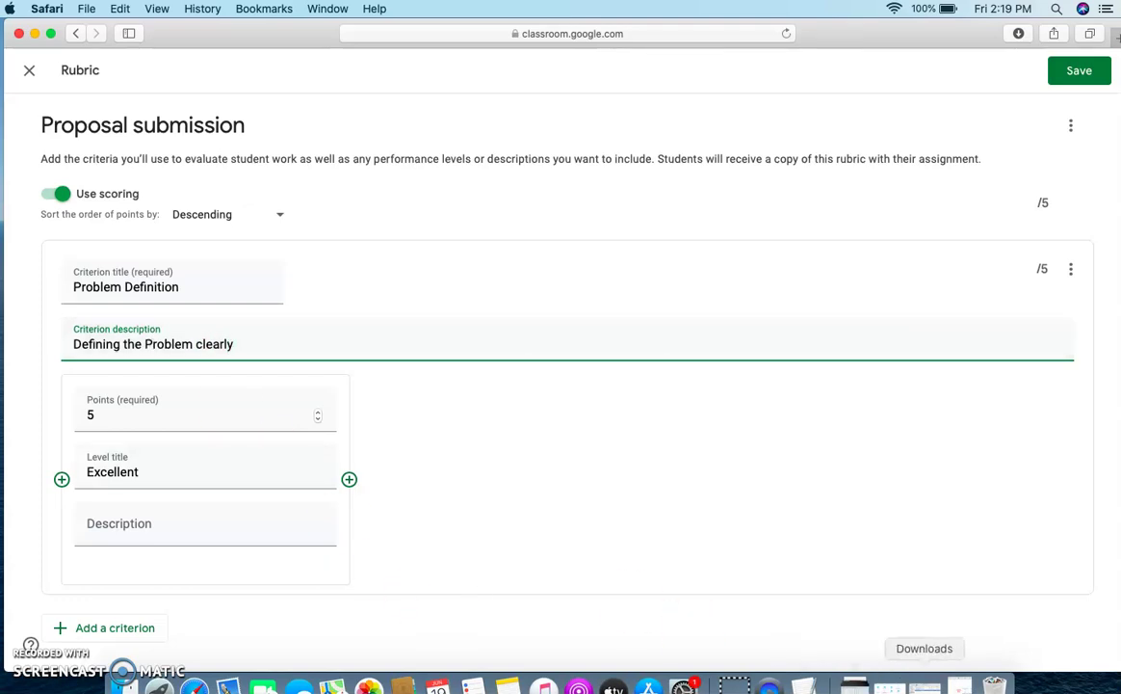
# Reopen Rubric.doc full screen, select the Excellent level's description, and exit full screen
pyautogui.click(962, 686)
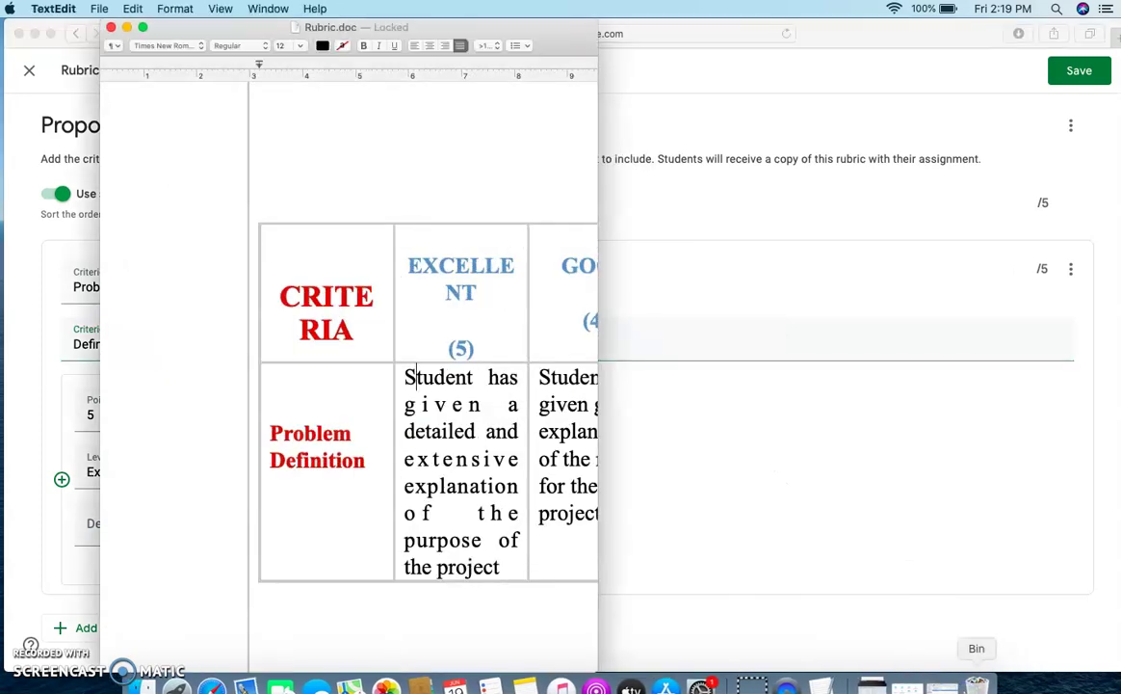
pyautogui.click(141, 29)
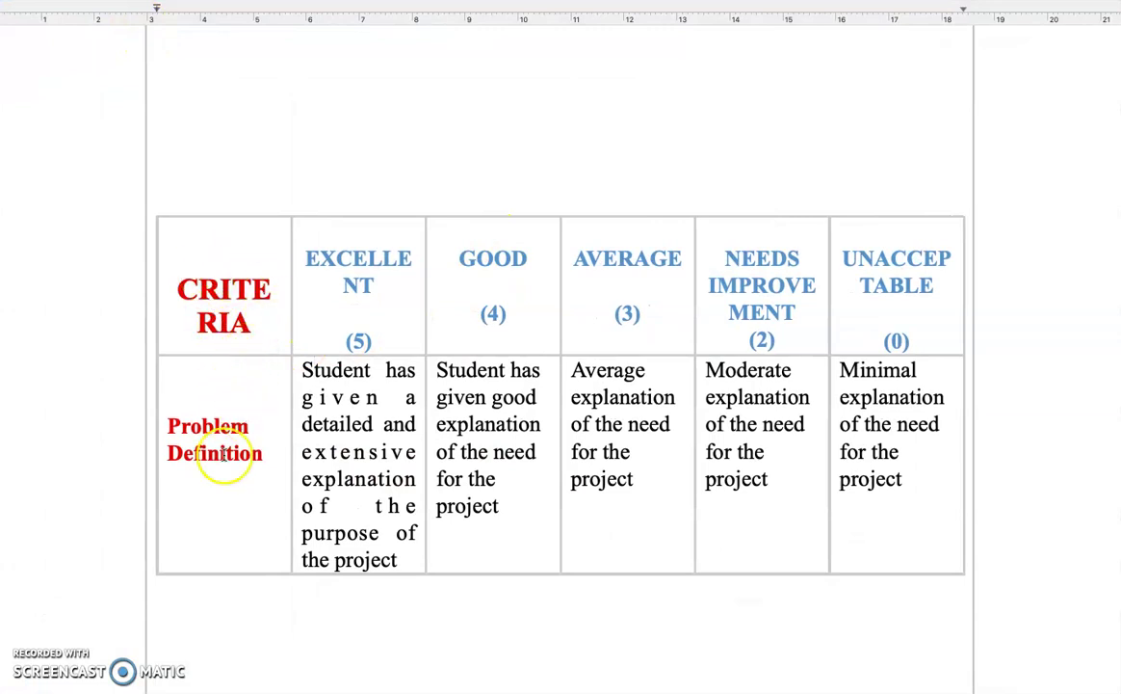
pyautogui.scroll(-15, 213, 483)
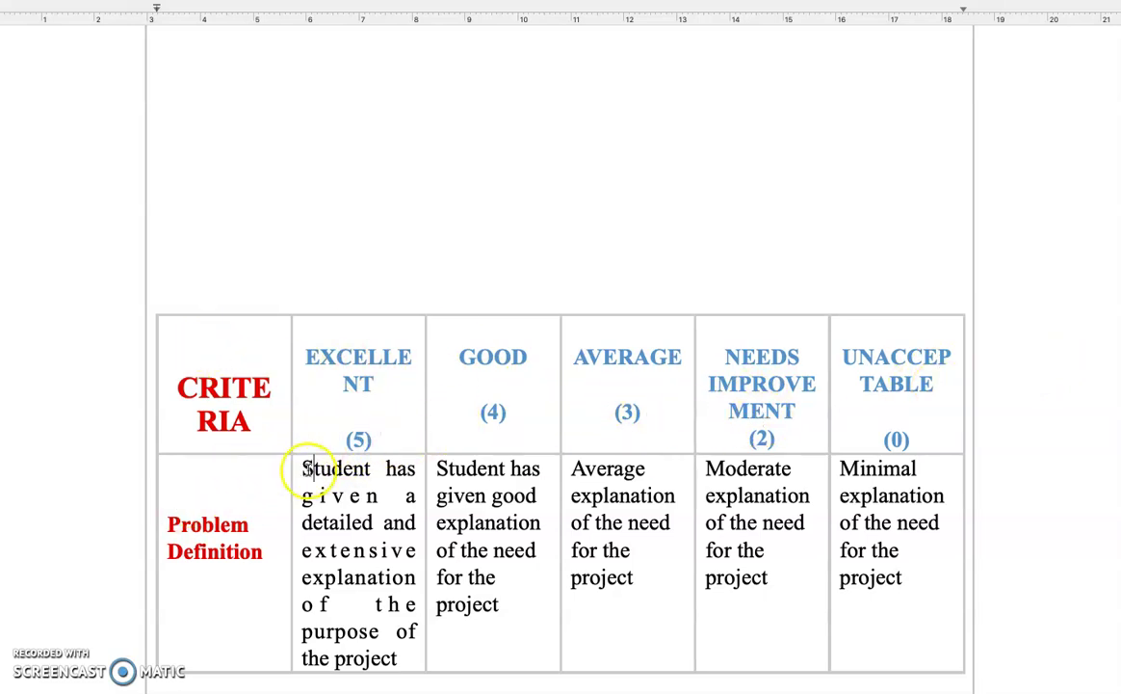
pyautogui.click(304, 470)
pyautogui.moveTo(304, 469); pyautogui.dragTo(383, 575)
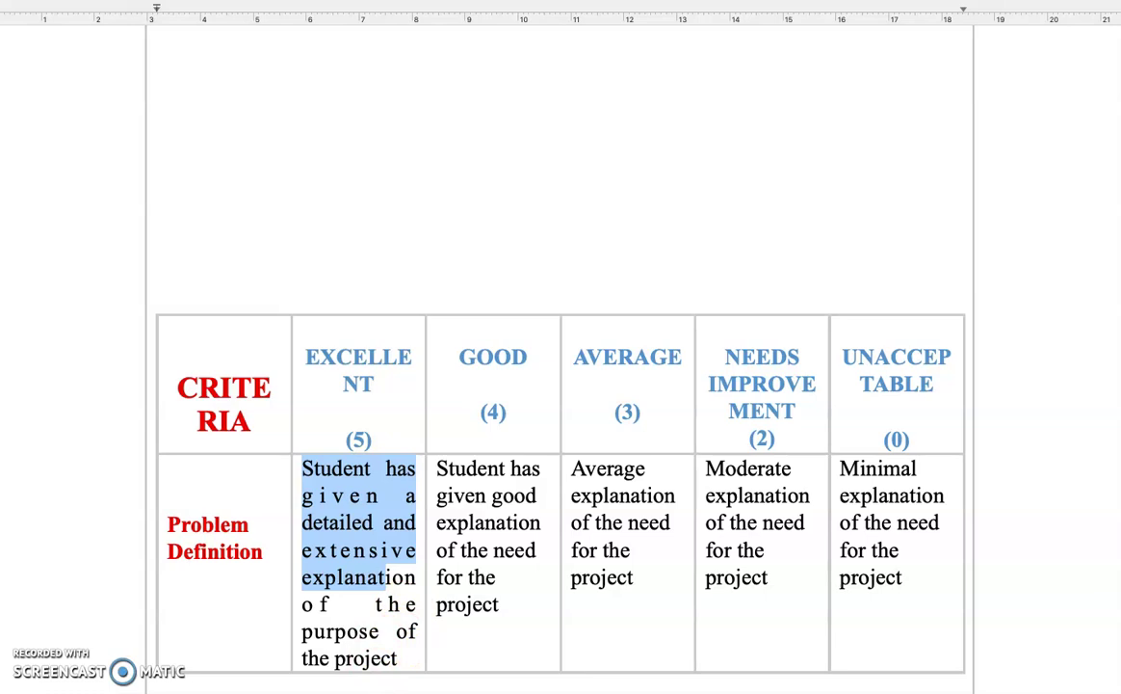
pyautogui.moveTo(29, 3)
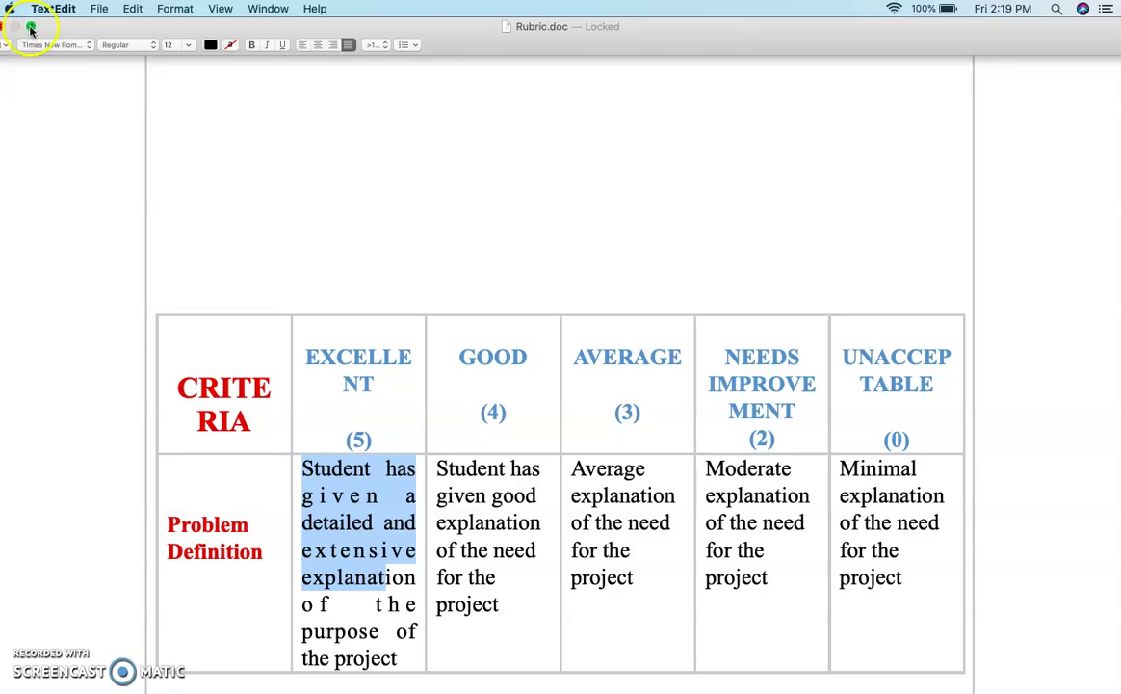
pyautogui.click(30, 28)
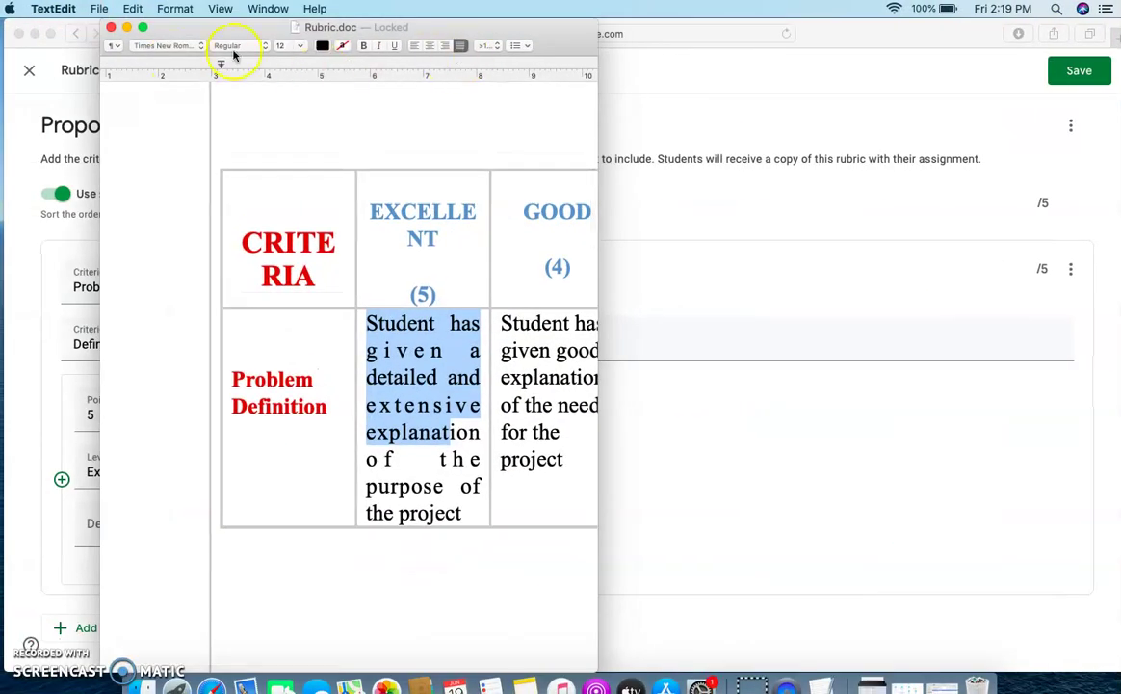
# Paste the copied text into the Excellent description so it reads '…detailed and extensive explanation of the problem'
pyautogui.click(127, 27)
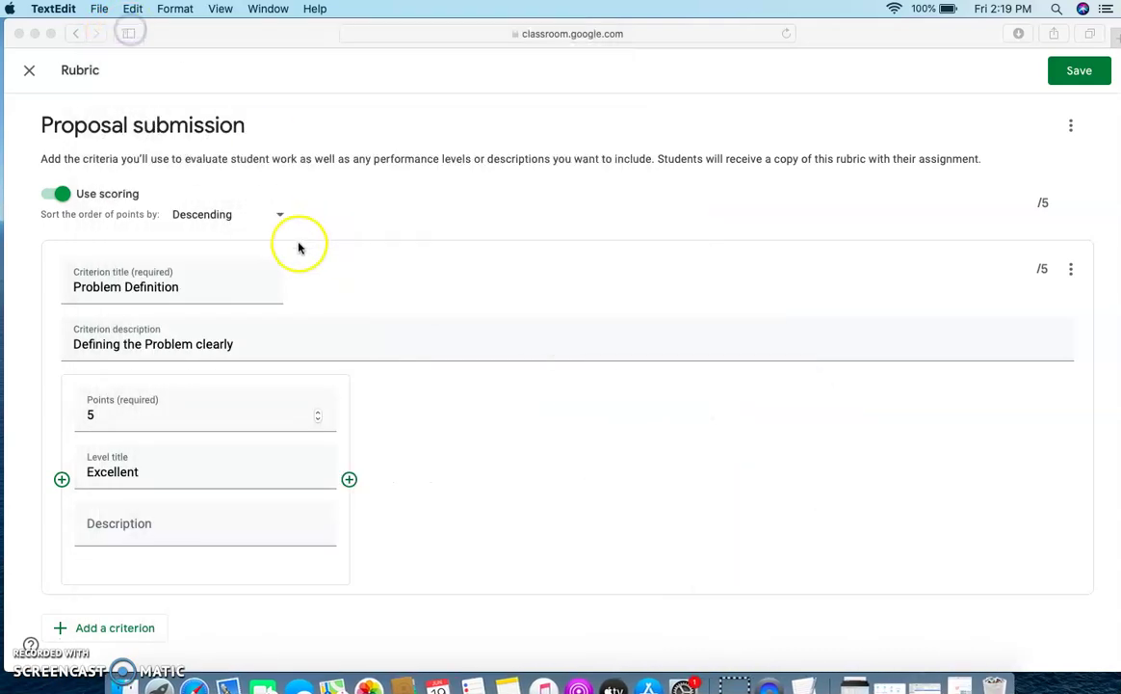
pyautogui.click(105, 528)
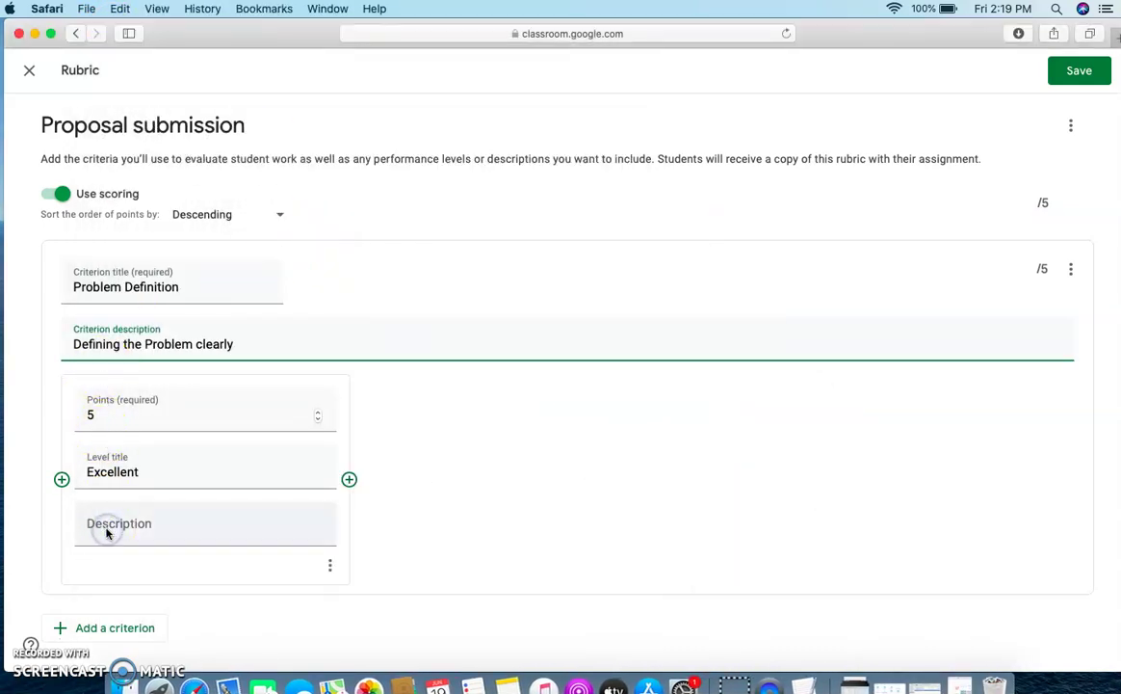
pyautogui.write('Student has given a detailed and extensive explanat')
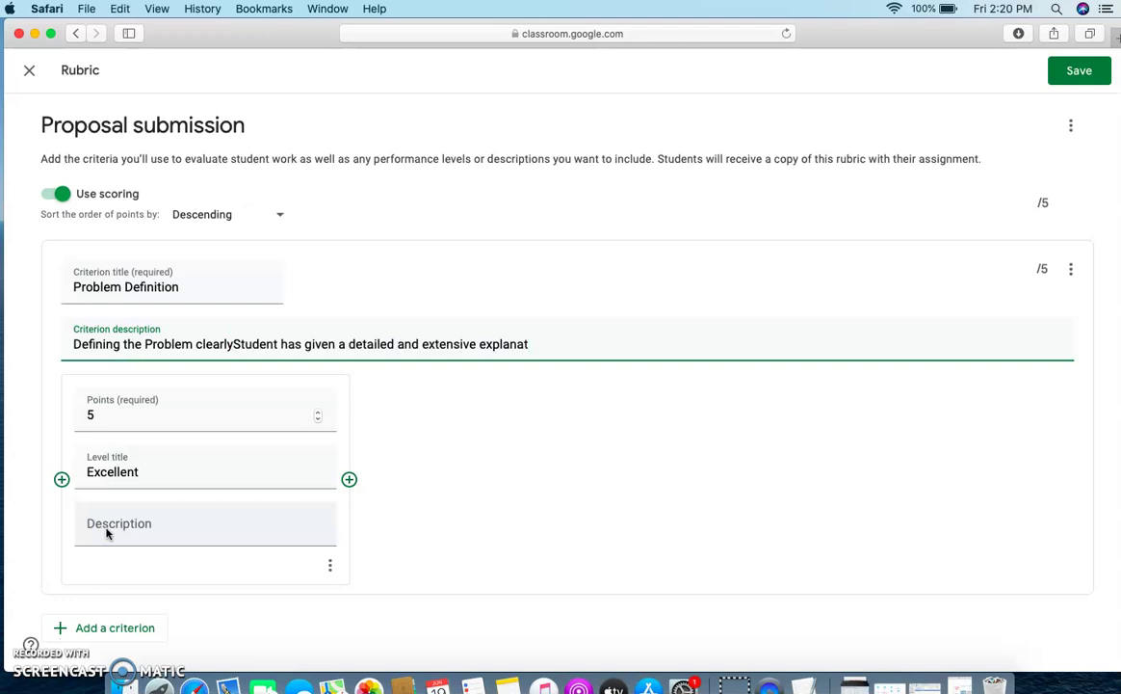
pyautogui.click(108, 524)
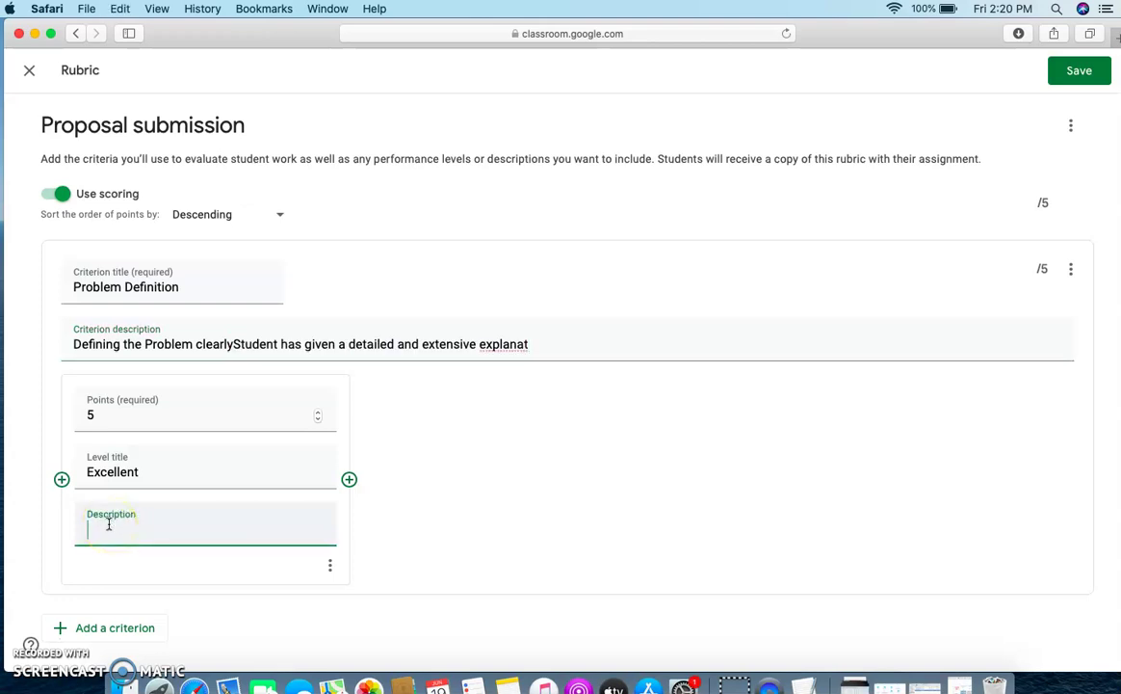
pyautogui.write('Student has given a detailed and extensive explanat')
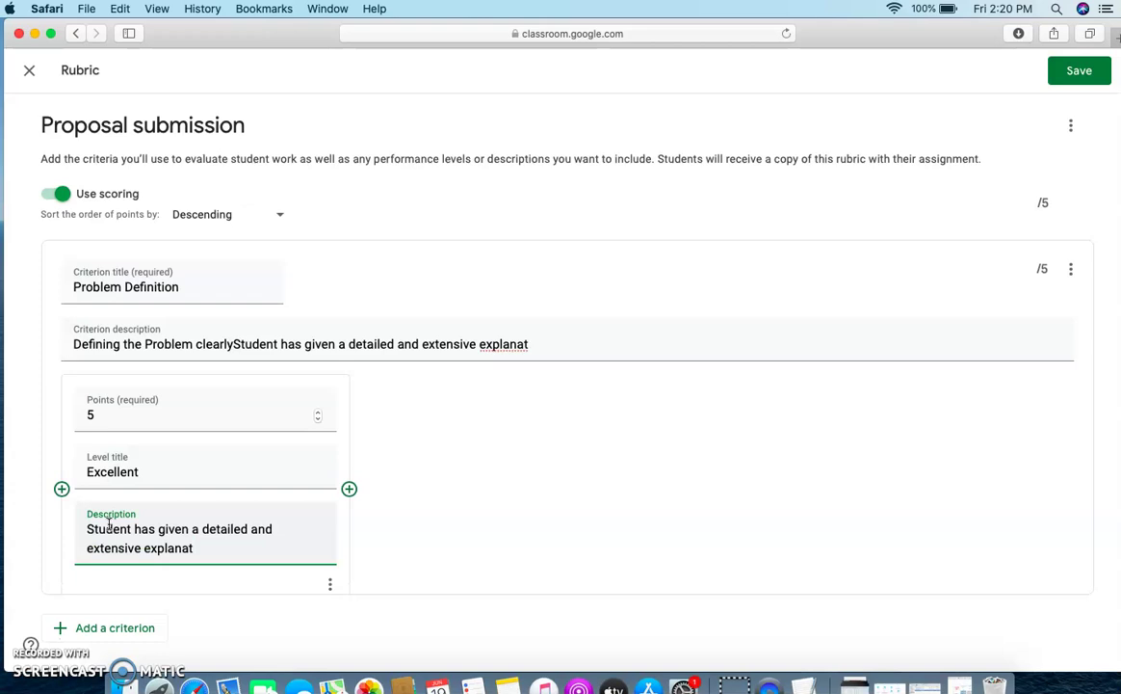
pyautogui.click(206, 549)
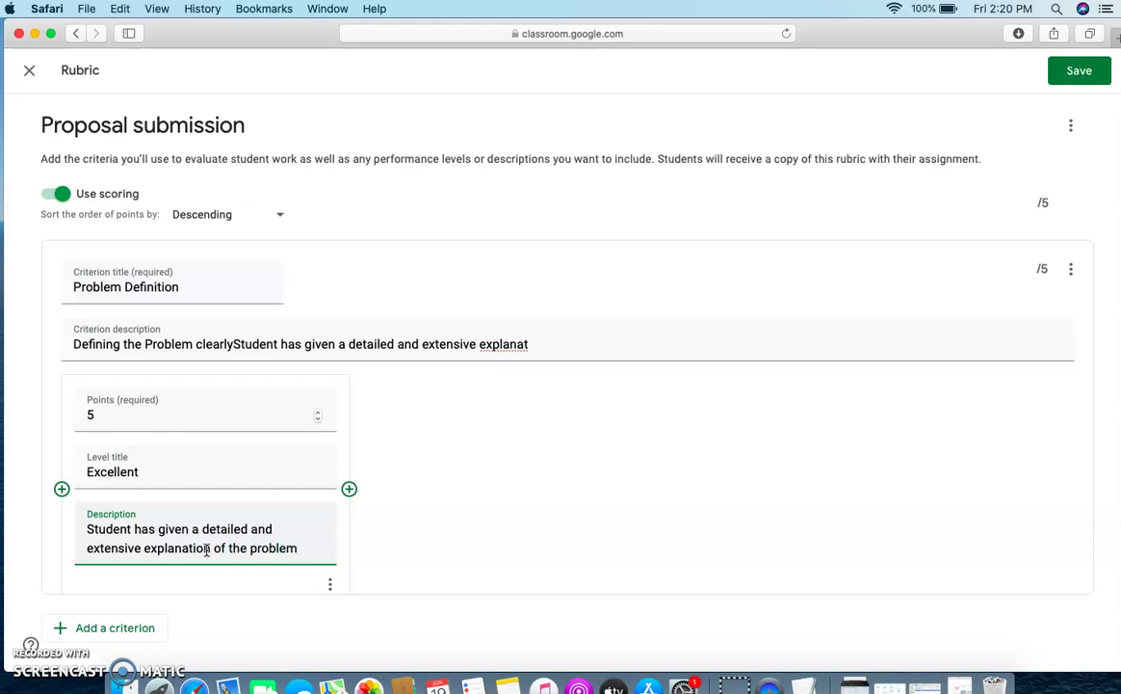
pyautogui.click(461, 520)
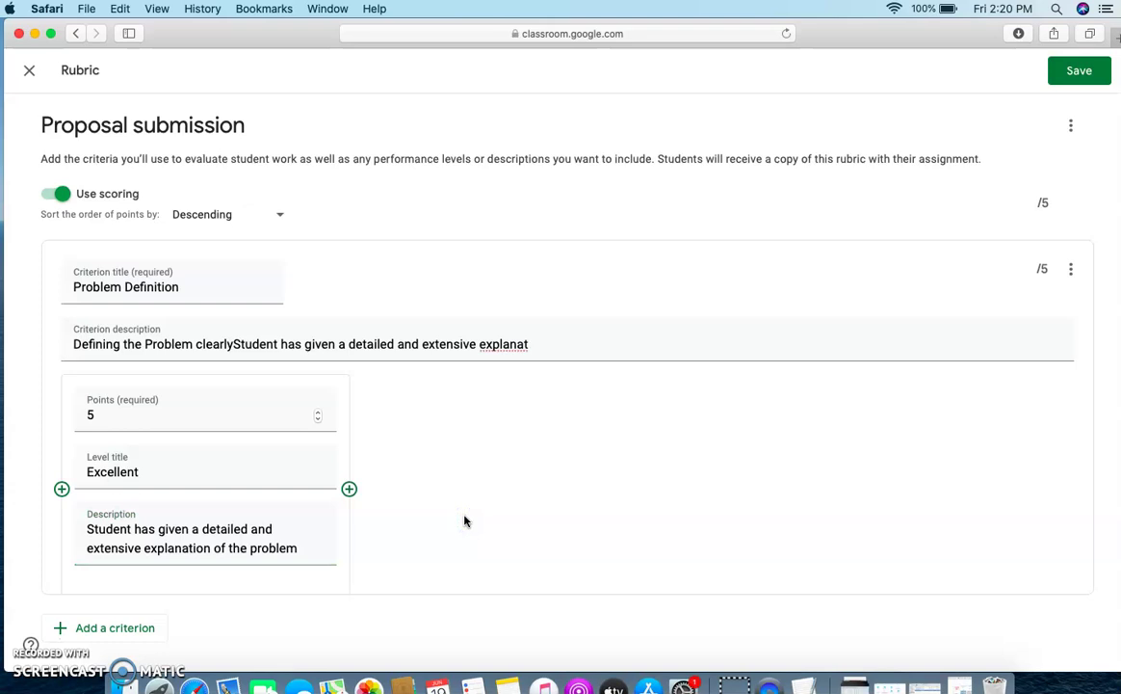
# Add a 4-point level titled 'Good' beside Excellent, then restore Rubric.doc from the Dock
pyautogui.click(351, 490)
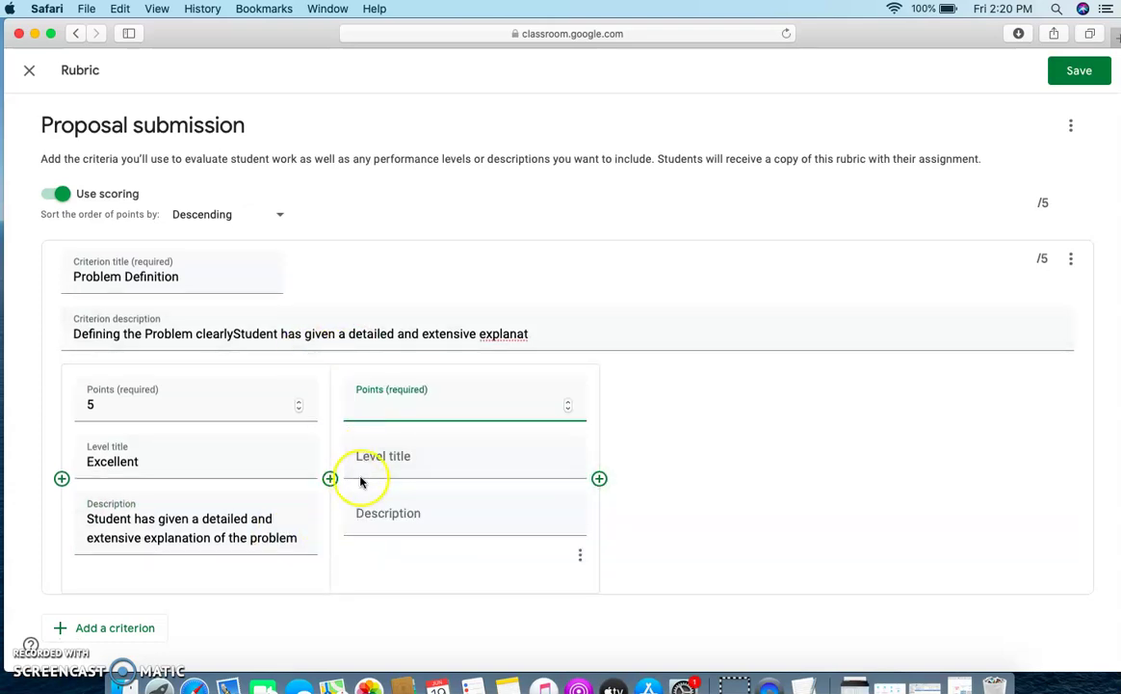
pyautogui.click(567, 403)
pyautogui.click(567, 402)
pyautogui.click(567, 404)
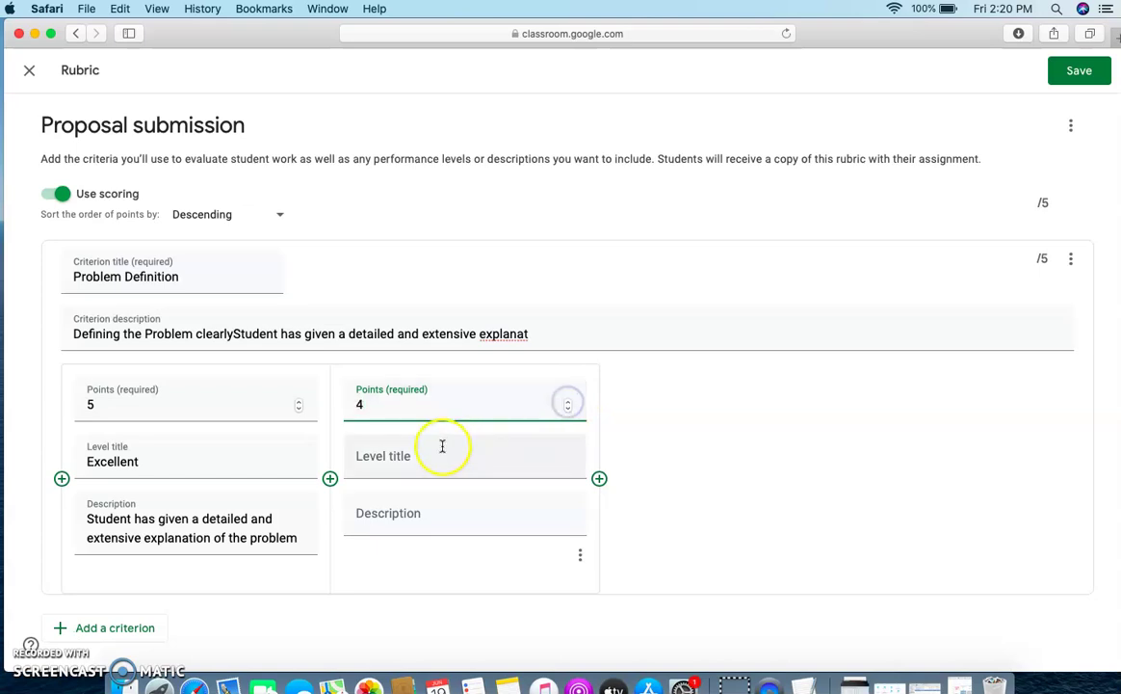
pyautogui.click(400, 462)
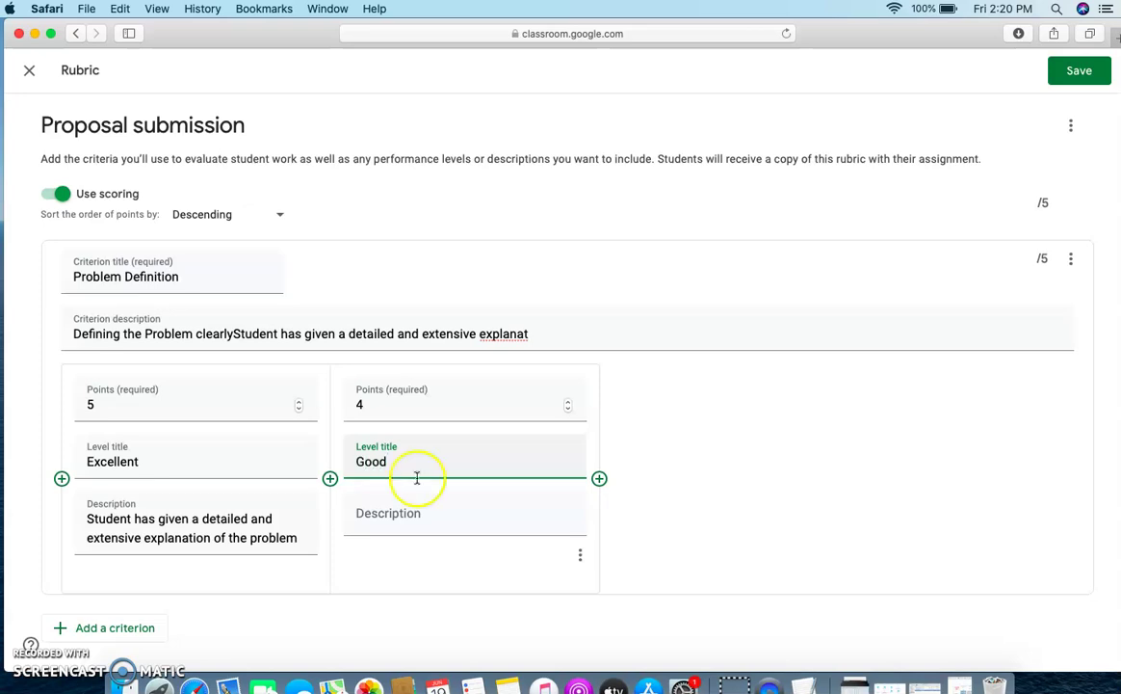
pyautogui.click(388, 513)
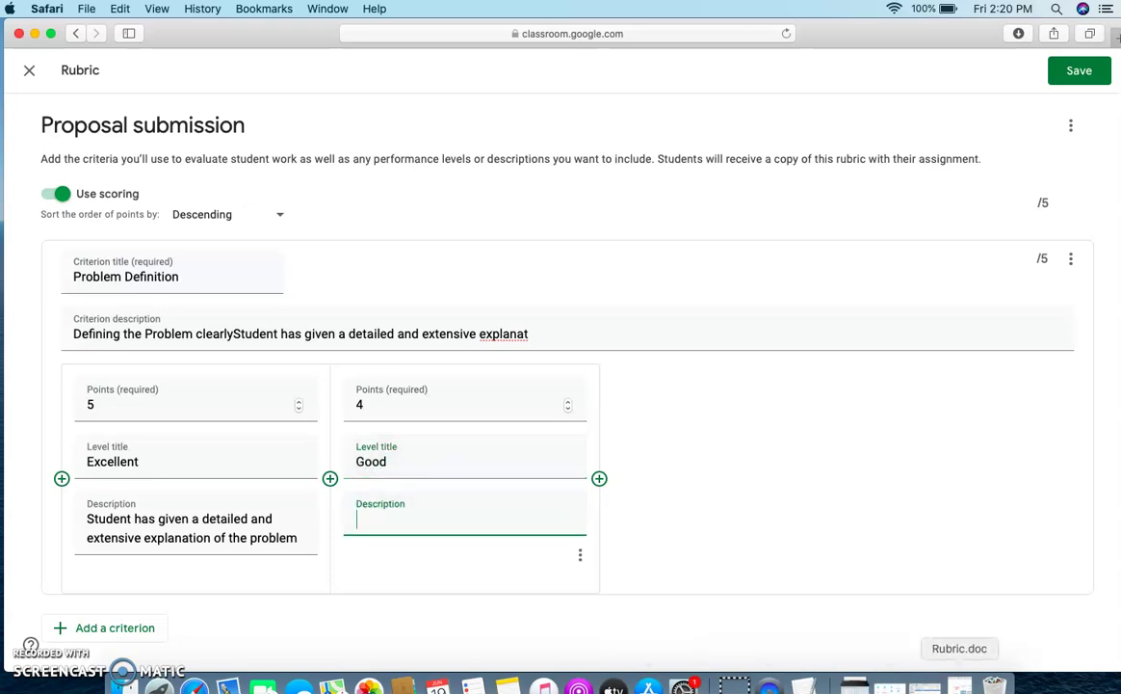
pyautogui.click(959, 685)
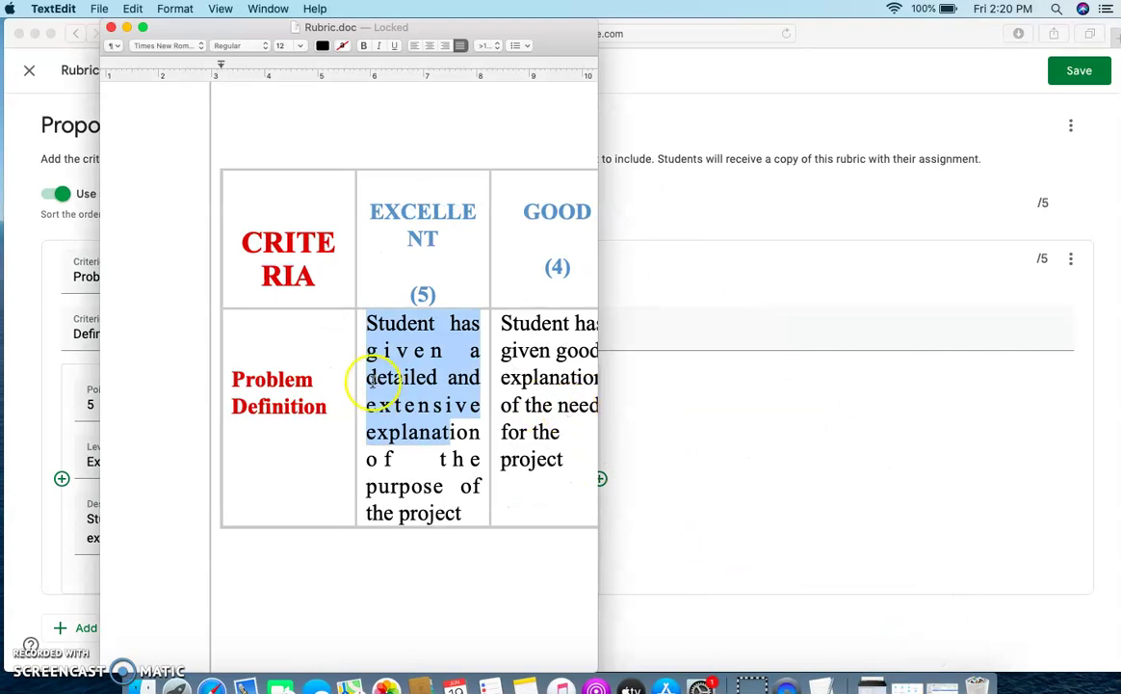
# Bring Rubric.doc up full-screen and select the Good column's description text
pyautogui.click(126, 27)
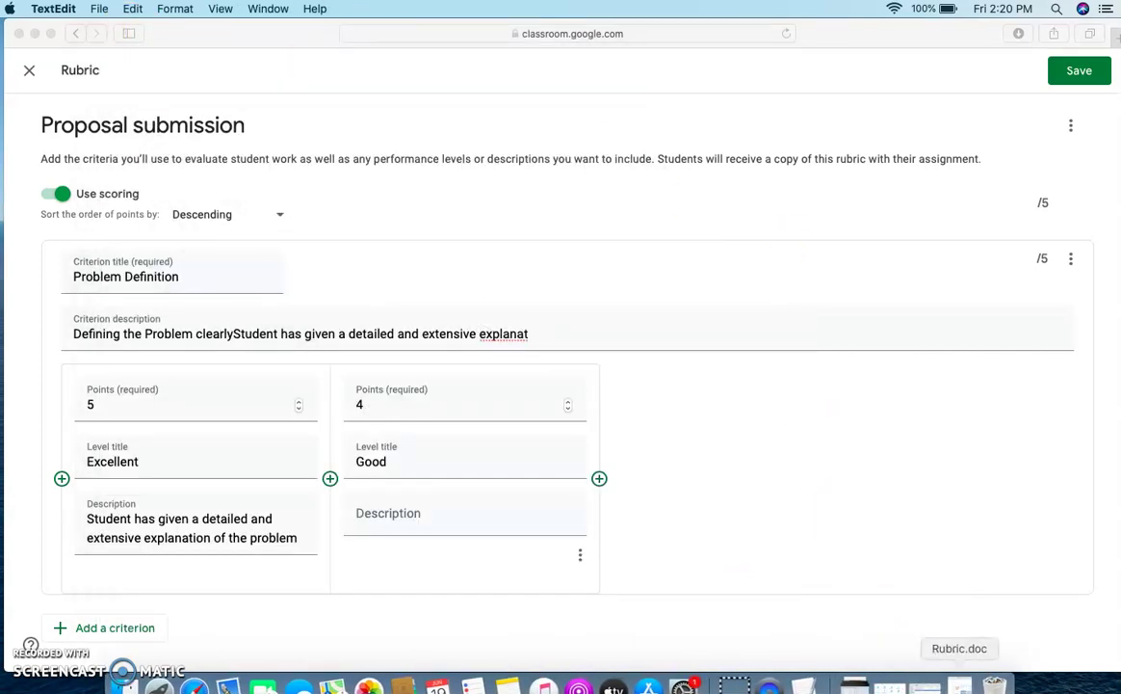
pyautogui.click(959, 685)
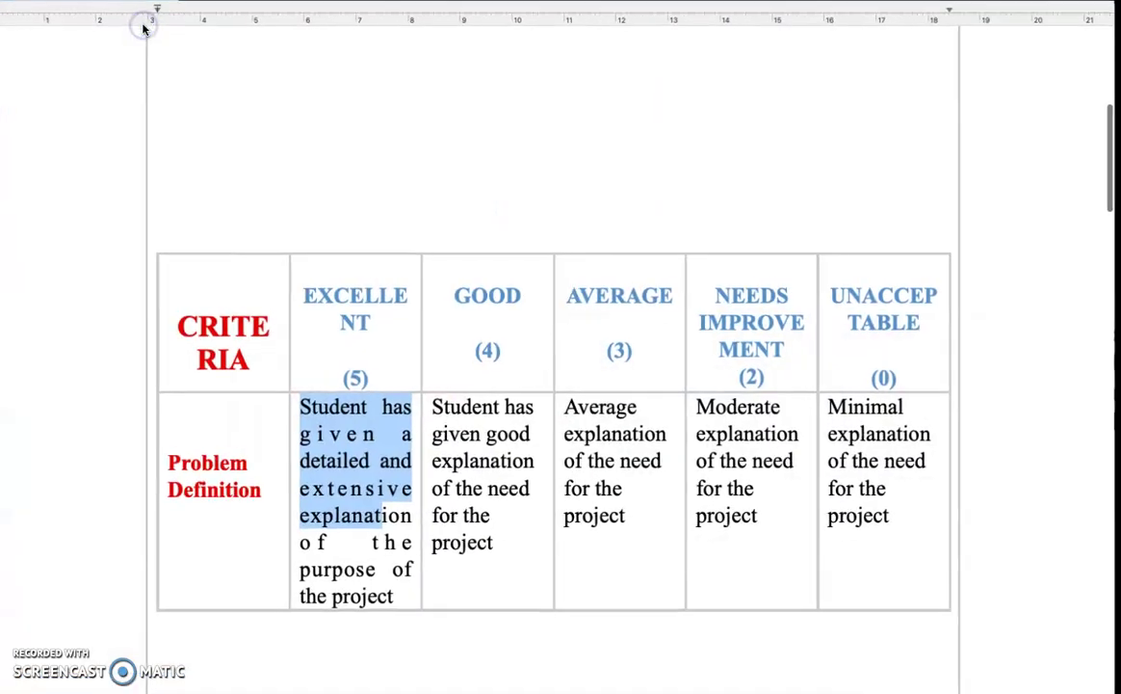
pyautogui.click(142, 27)
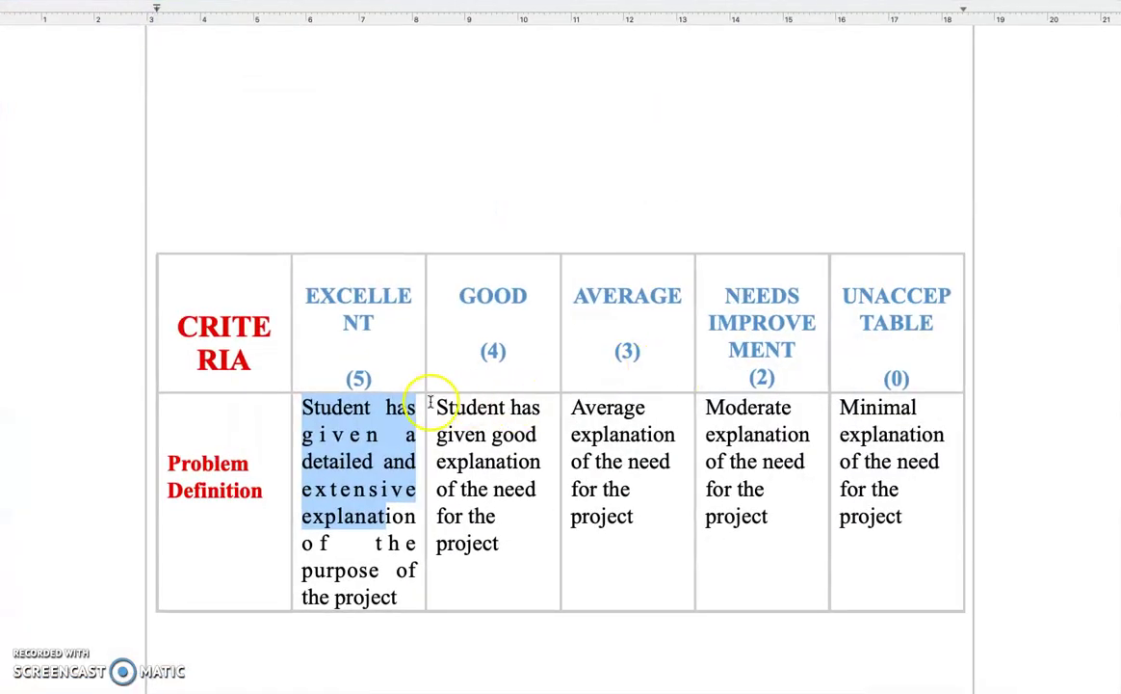
pyautogui.moveTo(435, 405); pyautogui.dragTo(493, 519)
pyautogui.press('super+c')
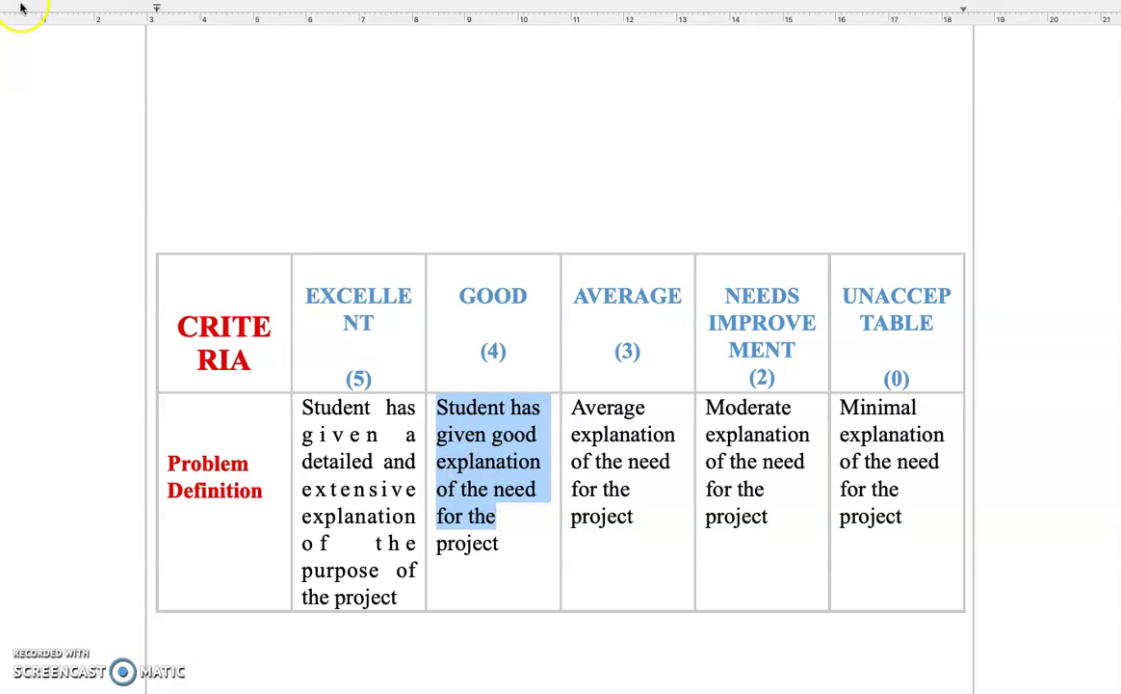
# Try repeatedly to copy the selected Good description, dismissing each overwrite warning that appears
pyautogui.press('super+b')
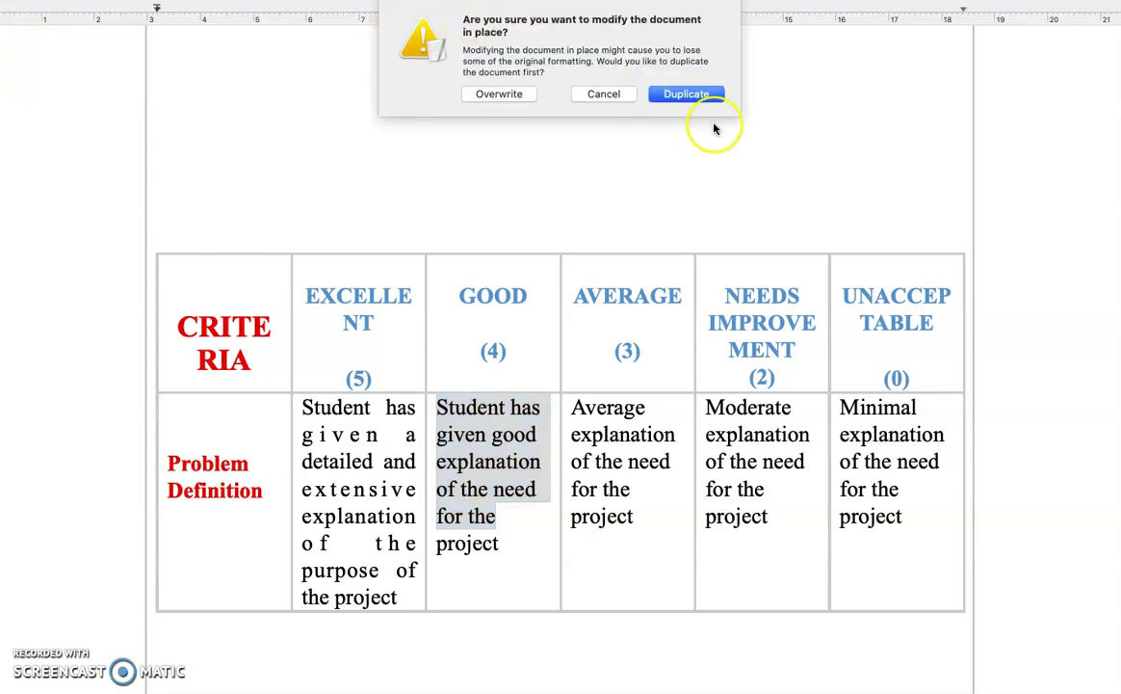
pyautogui.click(604, 94)
pyautogui.press('super+b')
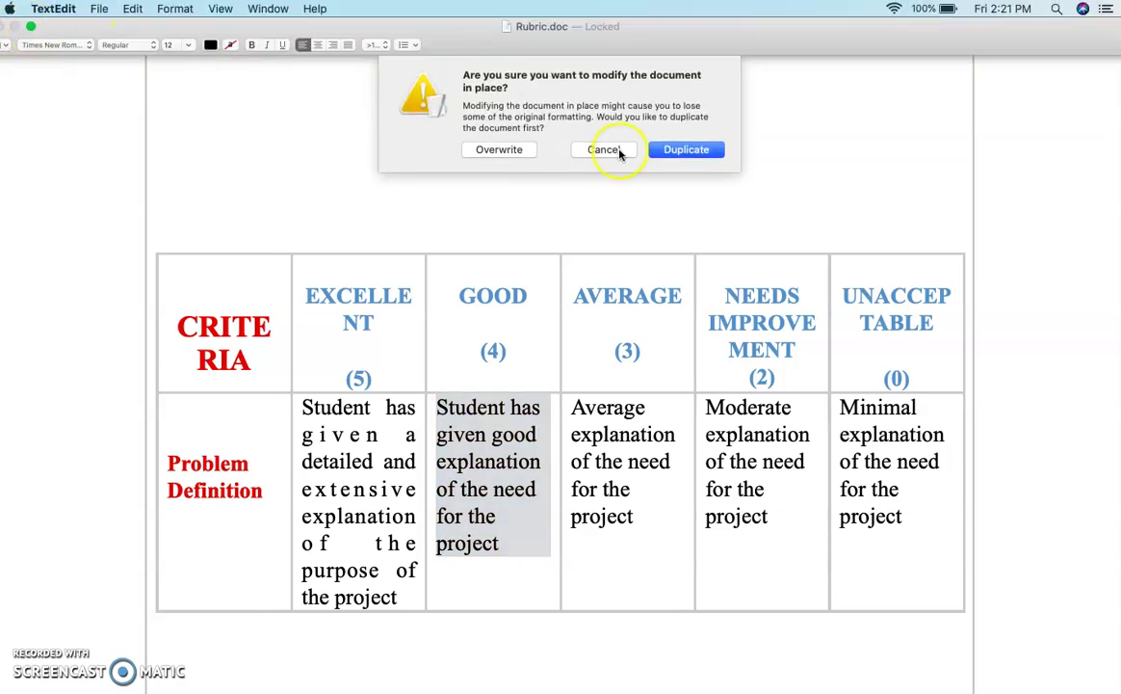
pyautogui.click(599, 93)
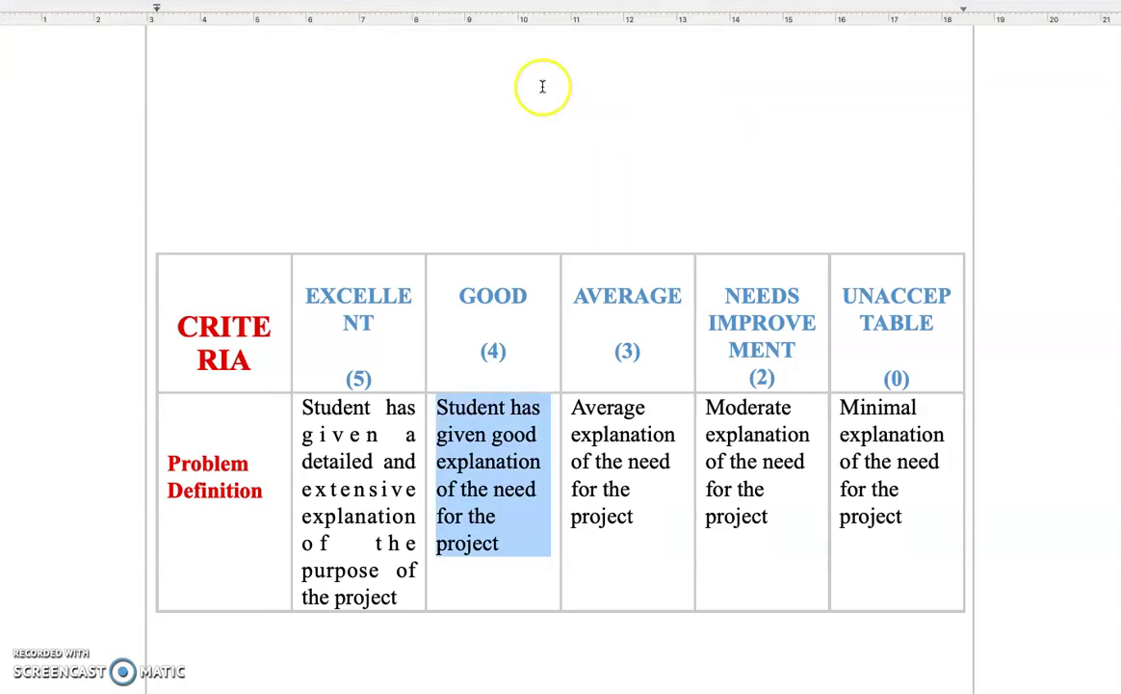
pyautogui.press('super+b')
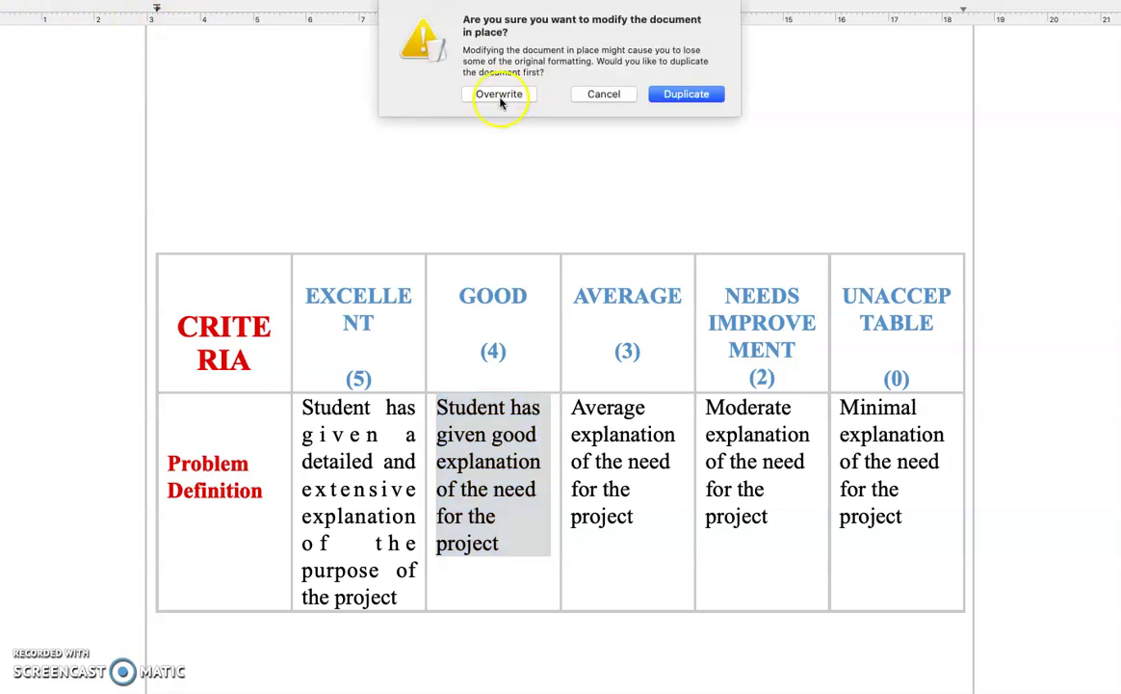
pyautogui.click(603, 97)
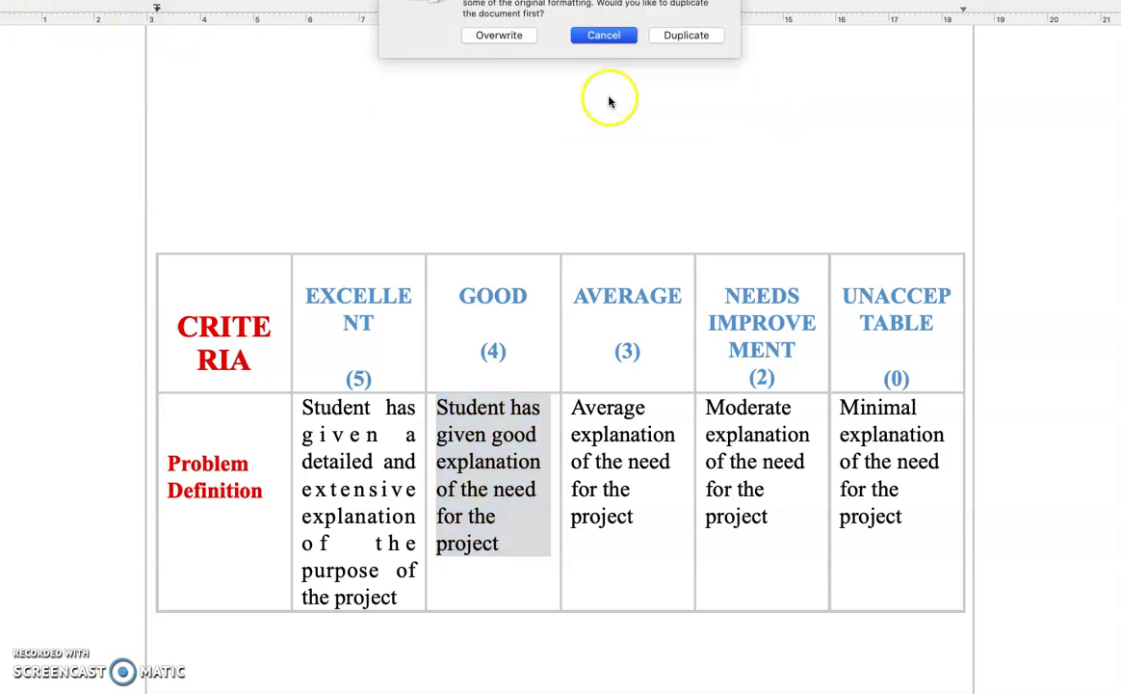
pyautogui.press('super+b')
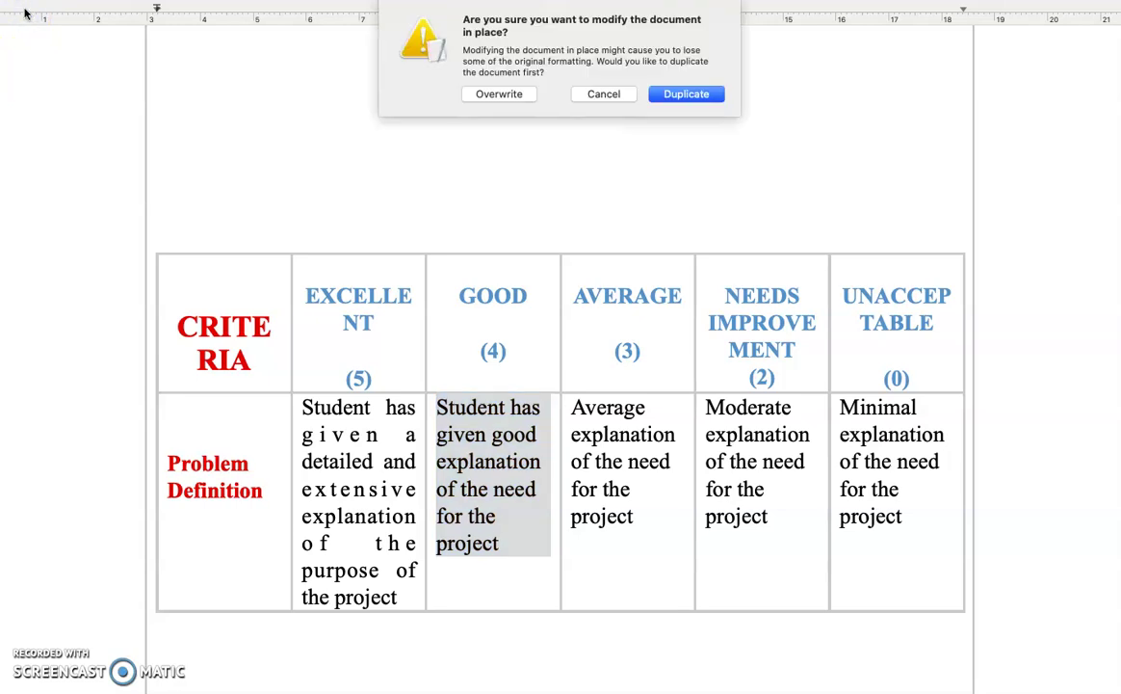
pyautogui.click(497, 95)
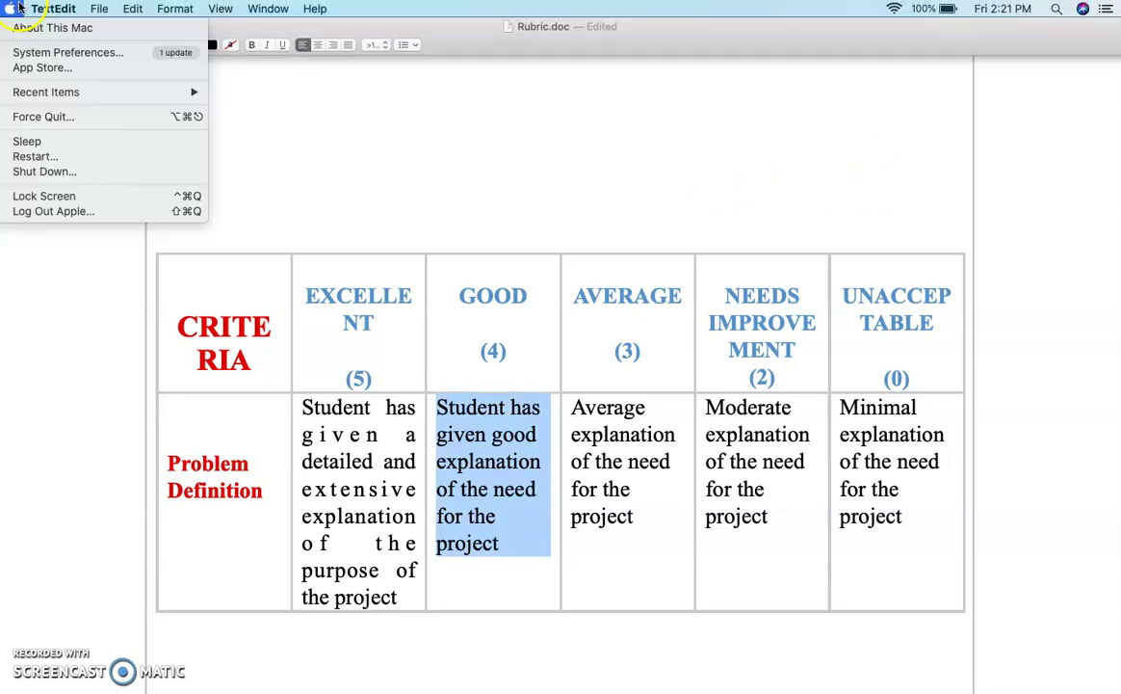
# Close the open system menu and switch back to the Classroom rubric in the browser
pyautogui.click(32, 258)
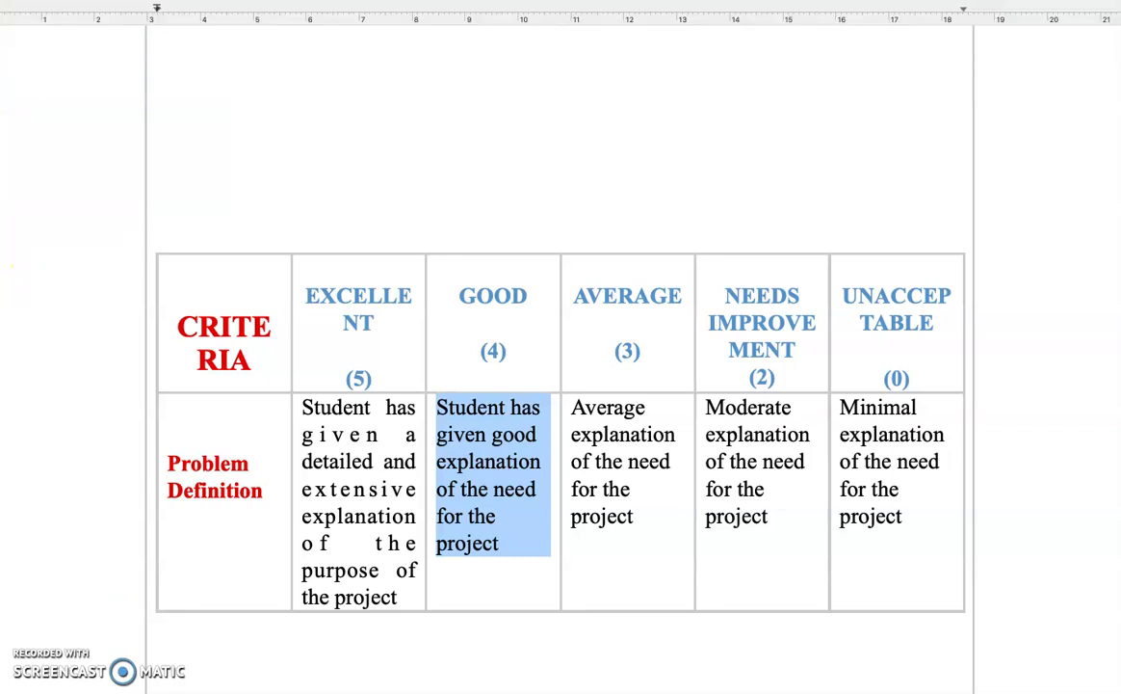
pyautogui.moveTo(29, 4)
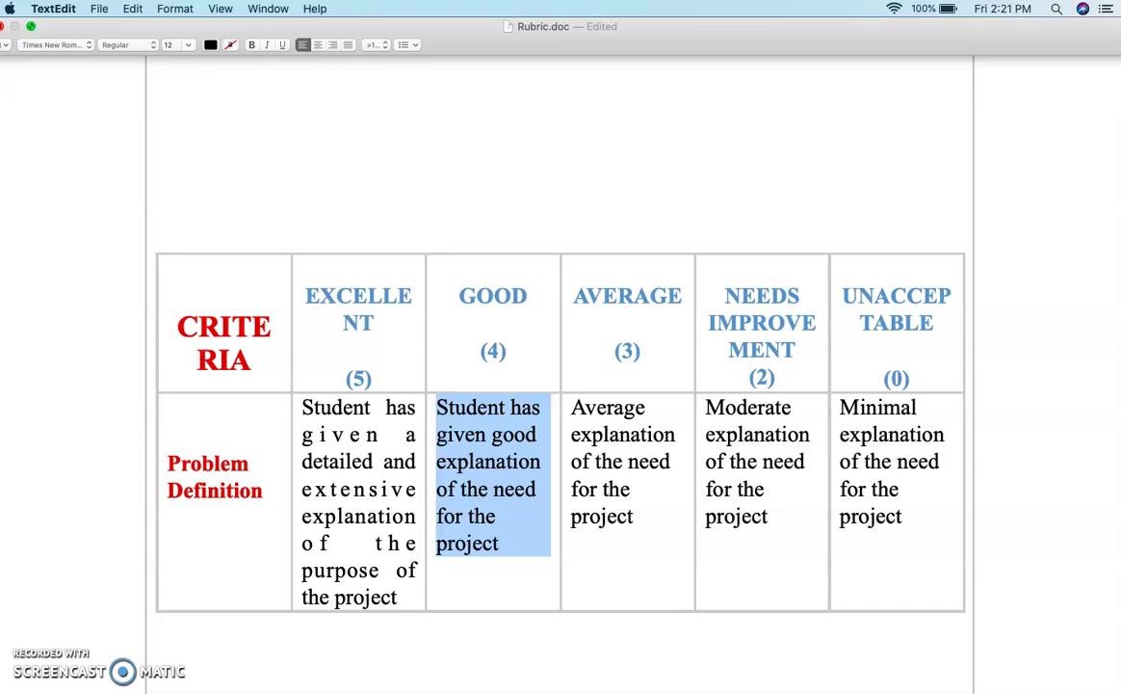
pyautogui.hotkey('ctrl', 'Left')
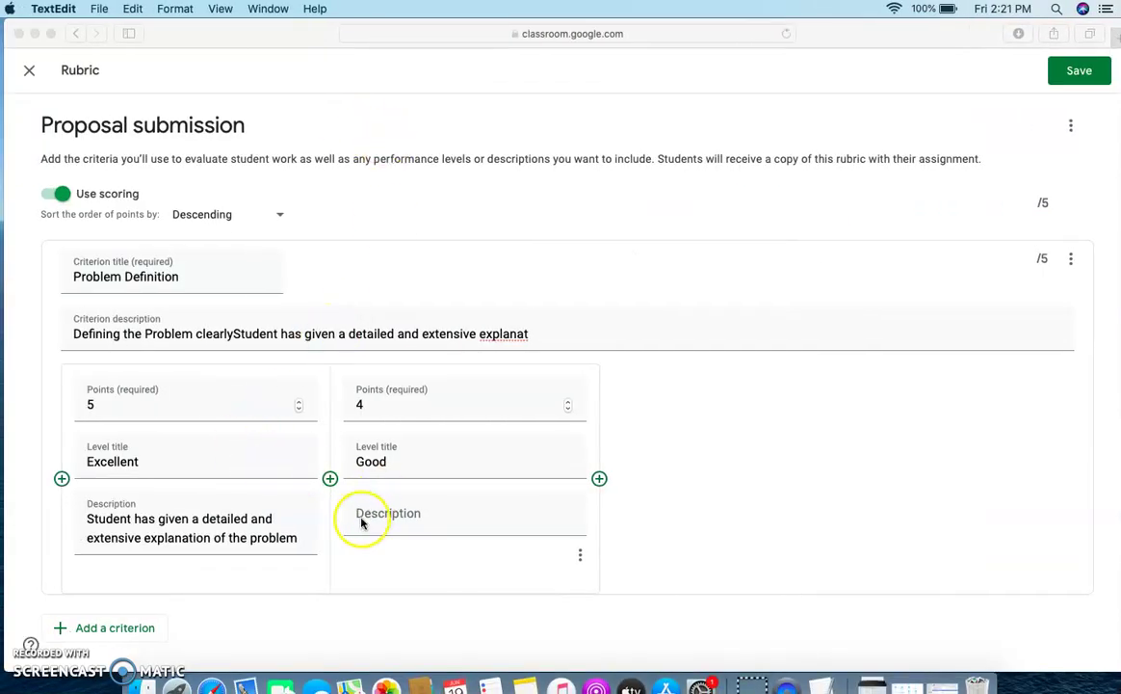
# Paste 'Student has given good explanation…' into Good's description and add two empty levels after it
pyautogui.click(374, 516)
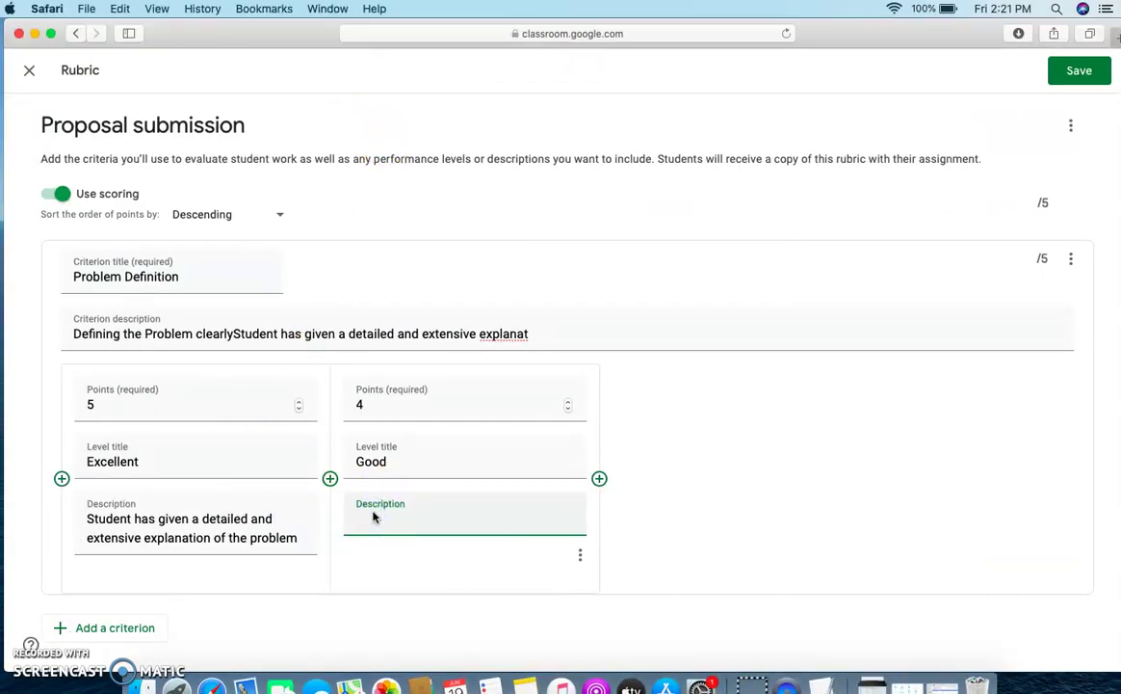
pyautogui.press('super+v')
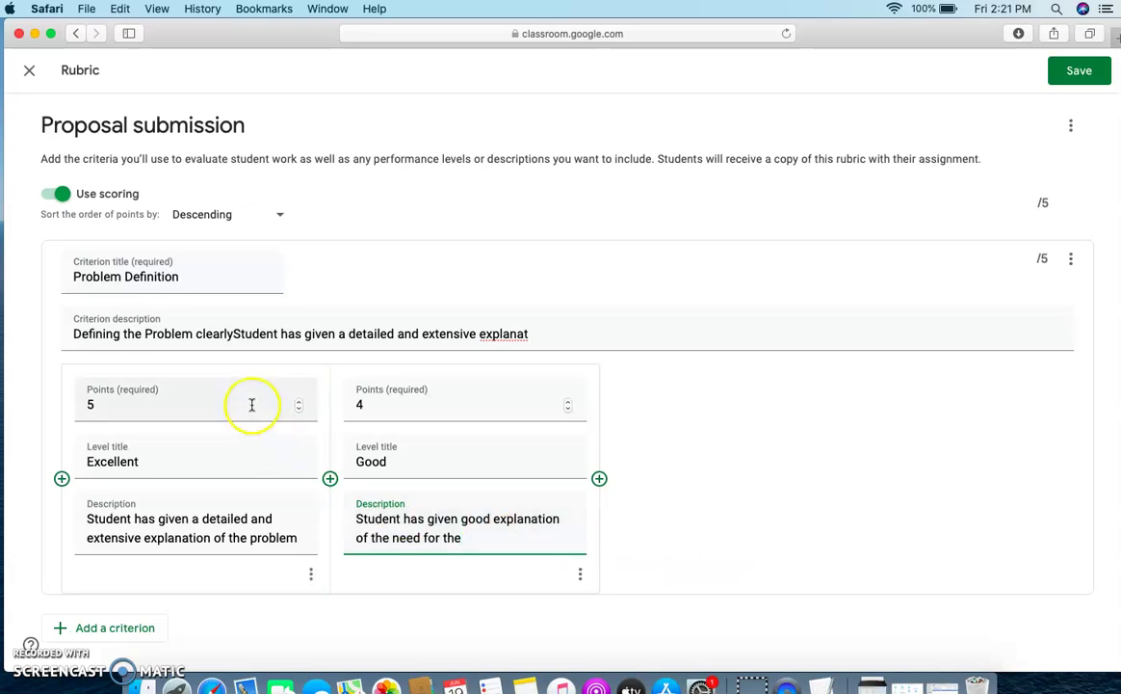
pyautogui.click(599, 478)
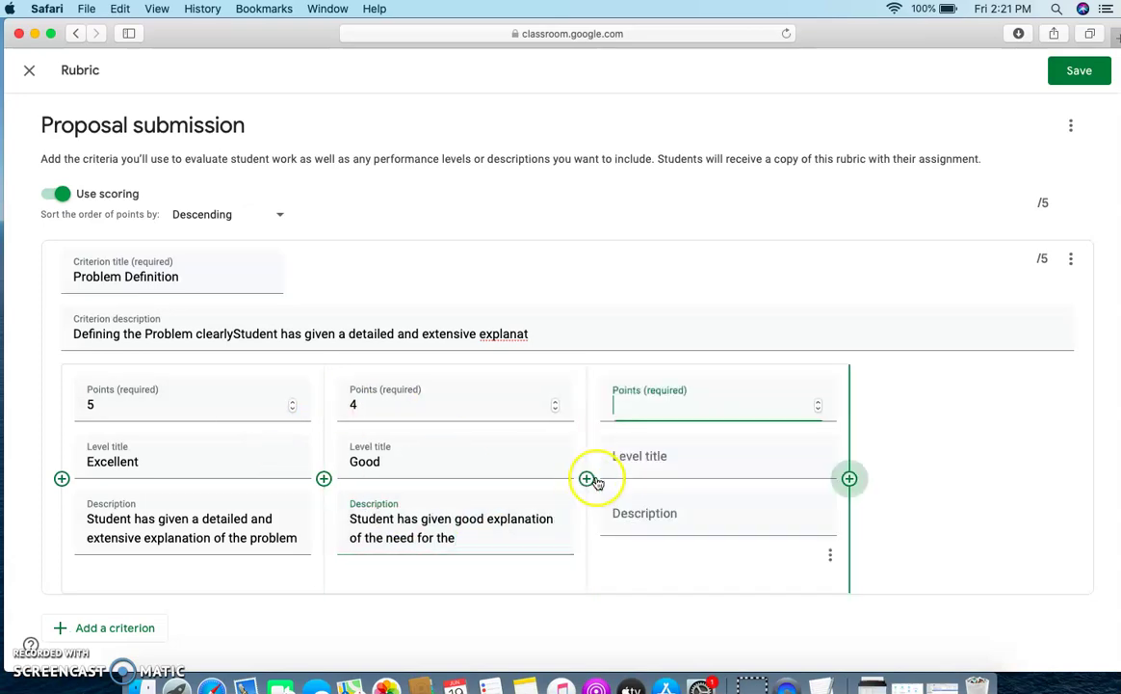
pyautogui.click(850, 479)
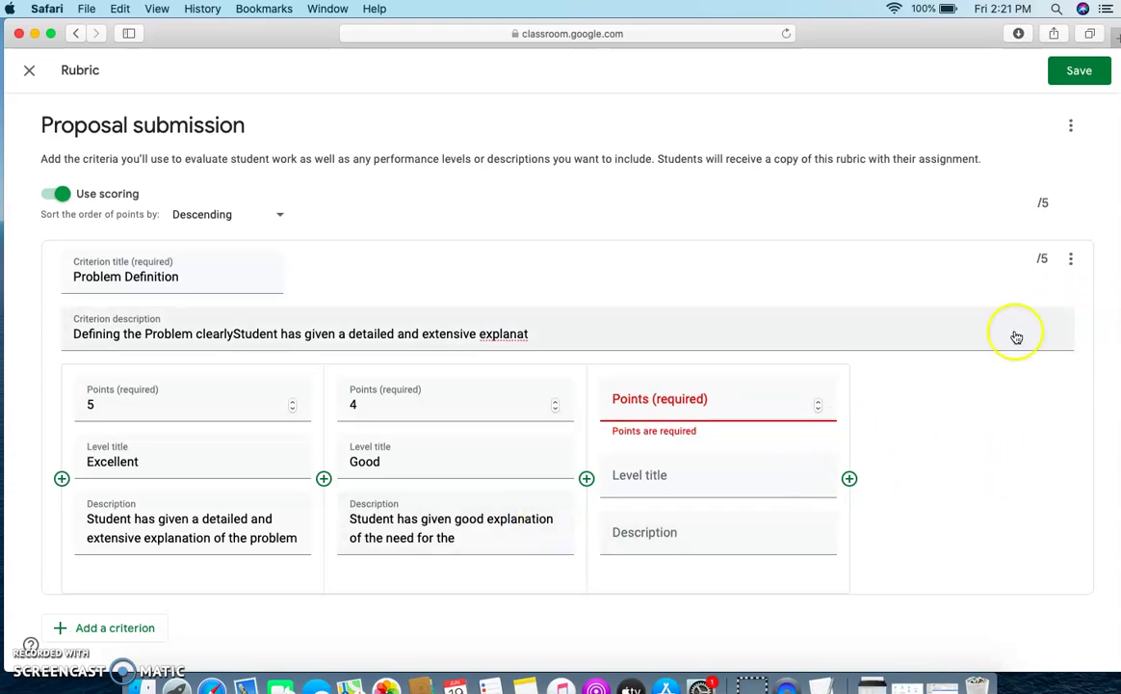
pyautogui.click(105, 636)
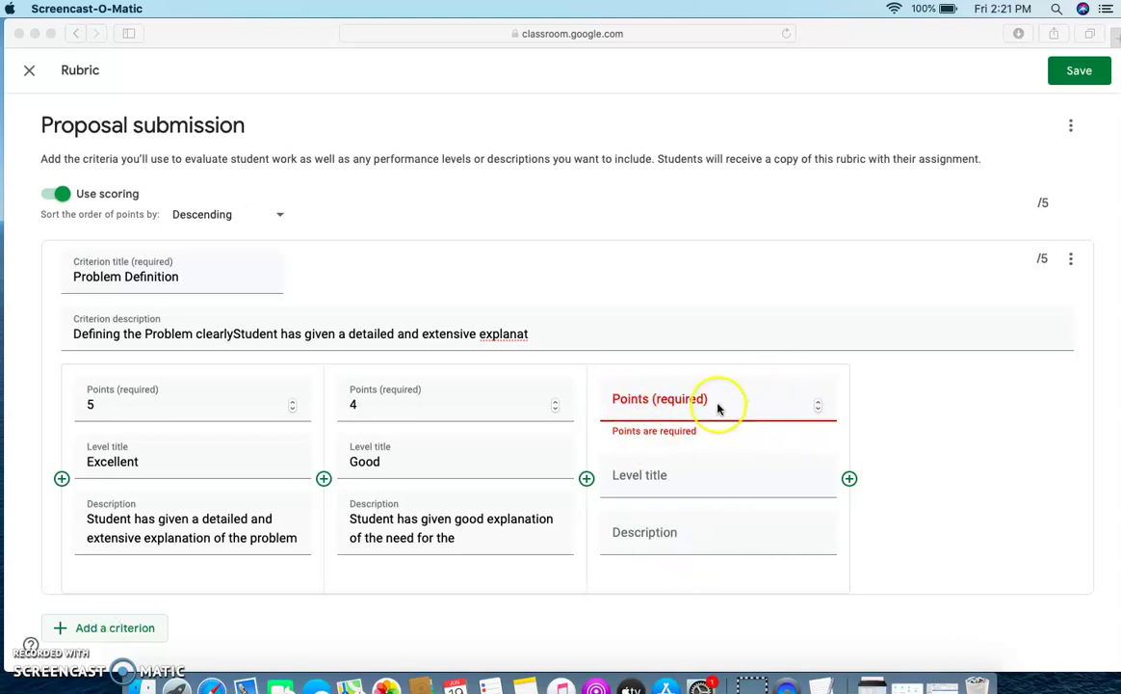
pyautogui.click(584, 480)
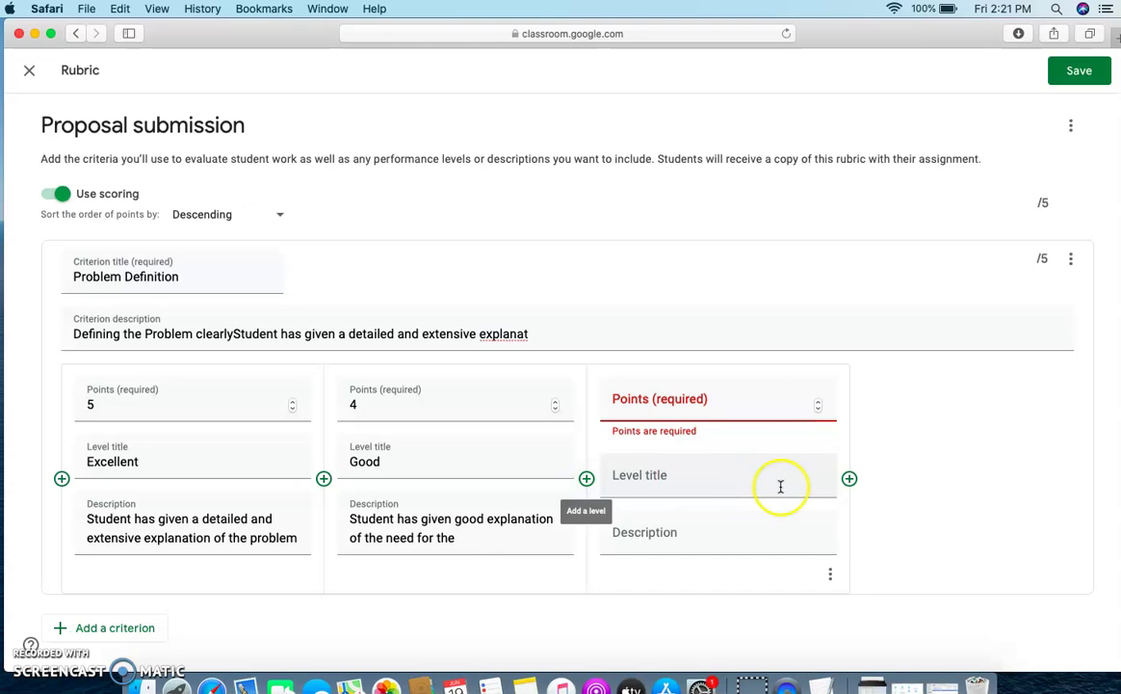
pyautogui.click(849, 480)
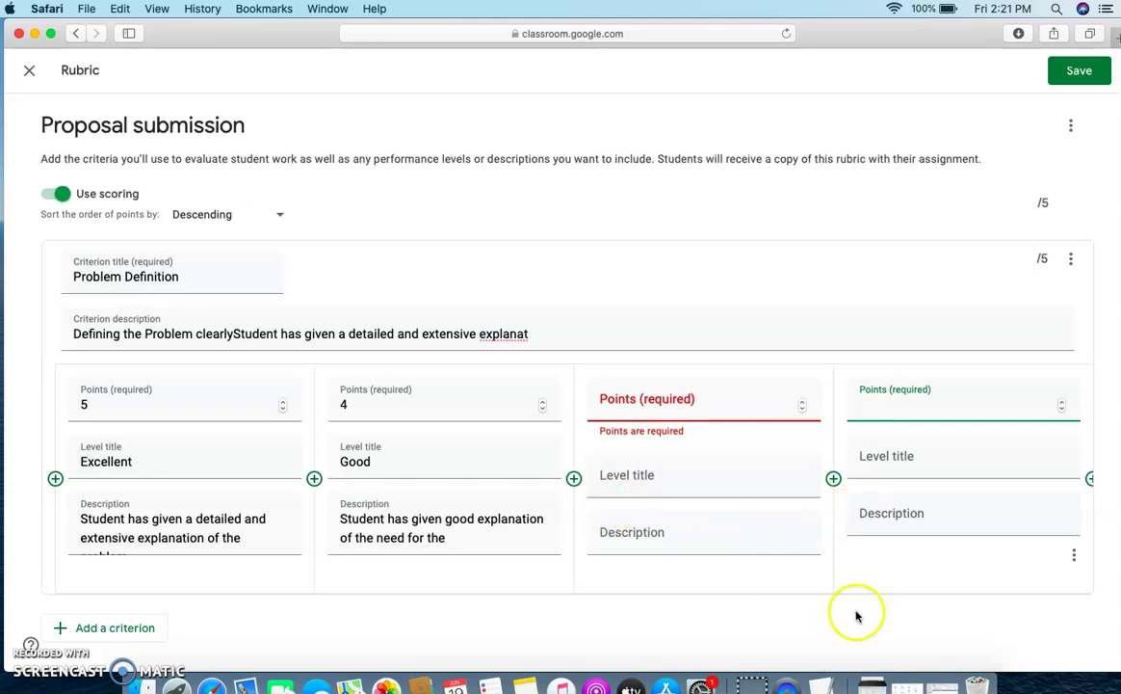
# Delete both empty levels from their ⋮ menus, leaving only Excellent (5) and Good (4)
pyautogui.click(813, 577)
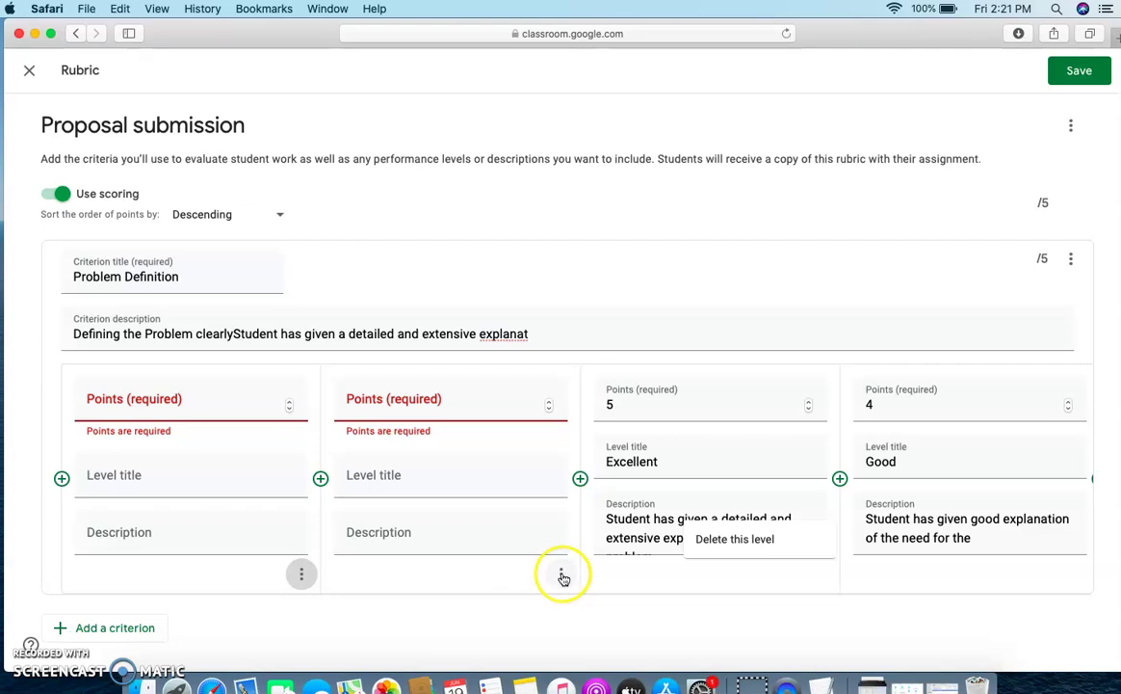
pyautogui.click(565, 575)
pyautogui.click(565, 576)
pyautogui.click(483, 537)
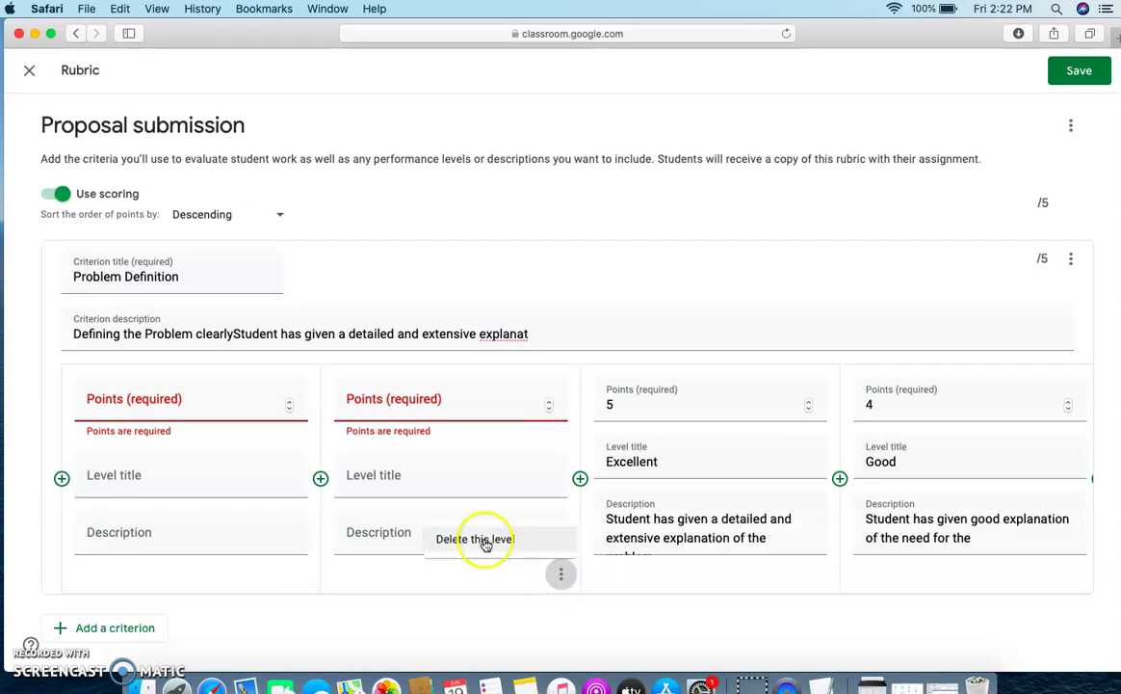
pyautogui.click(288, 564)
pyautogui.click(309, 576)
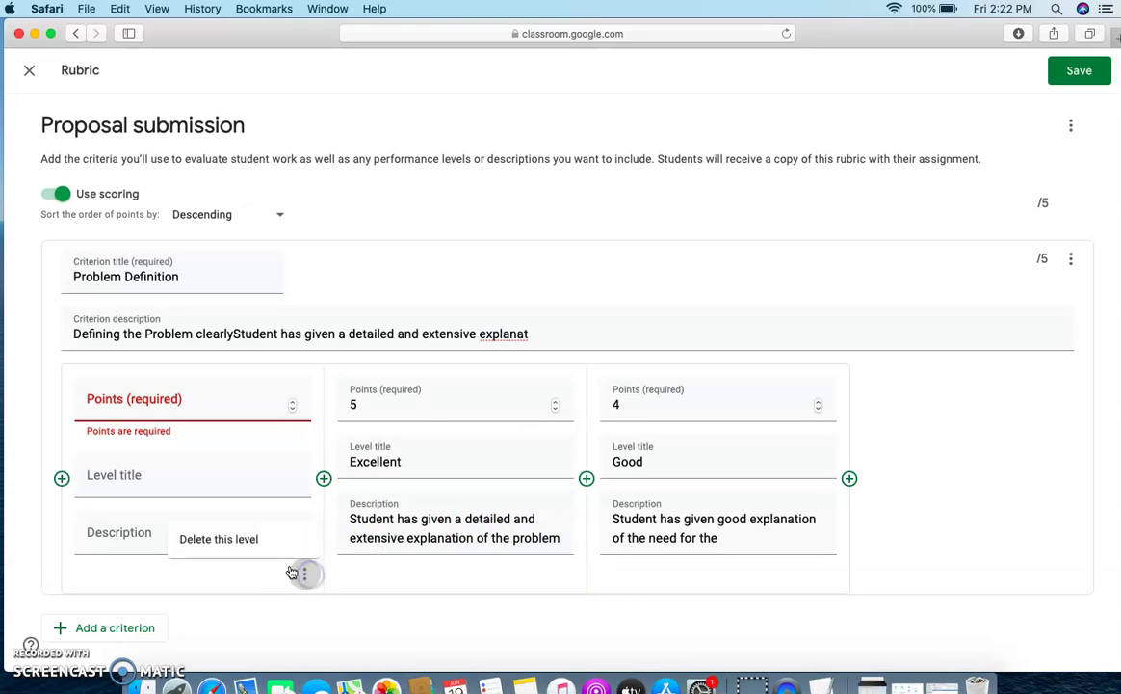
pyautogui.click(249, 535)
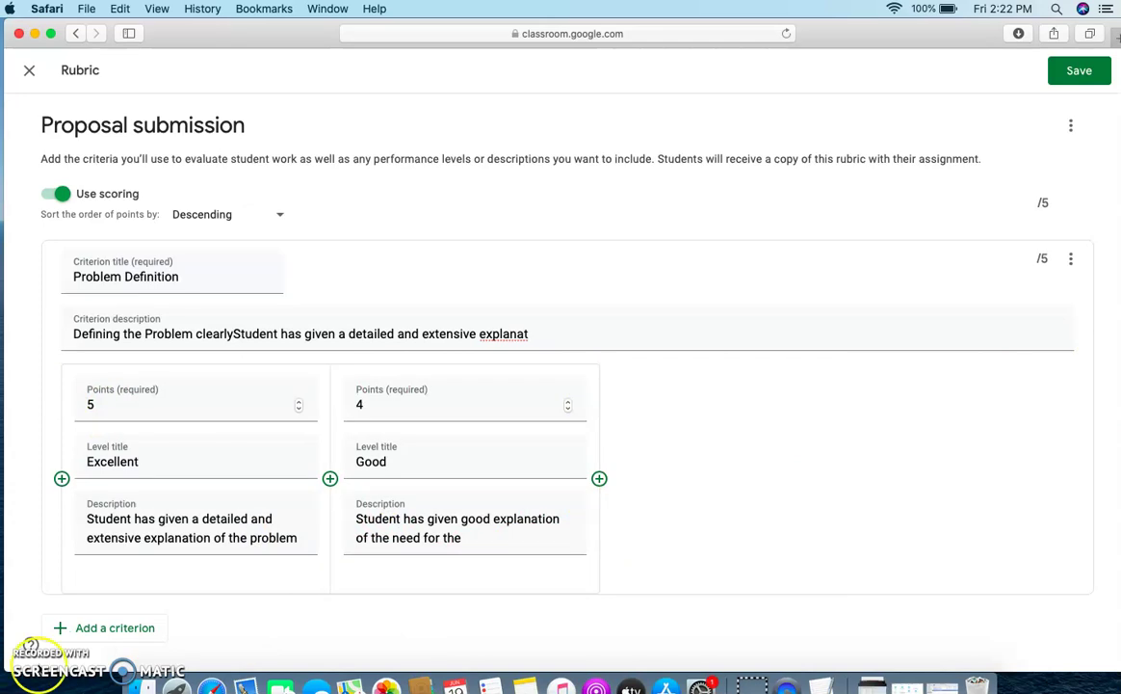
pyautogui.click(109, 628)
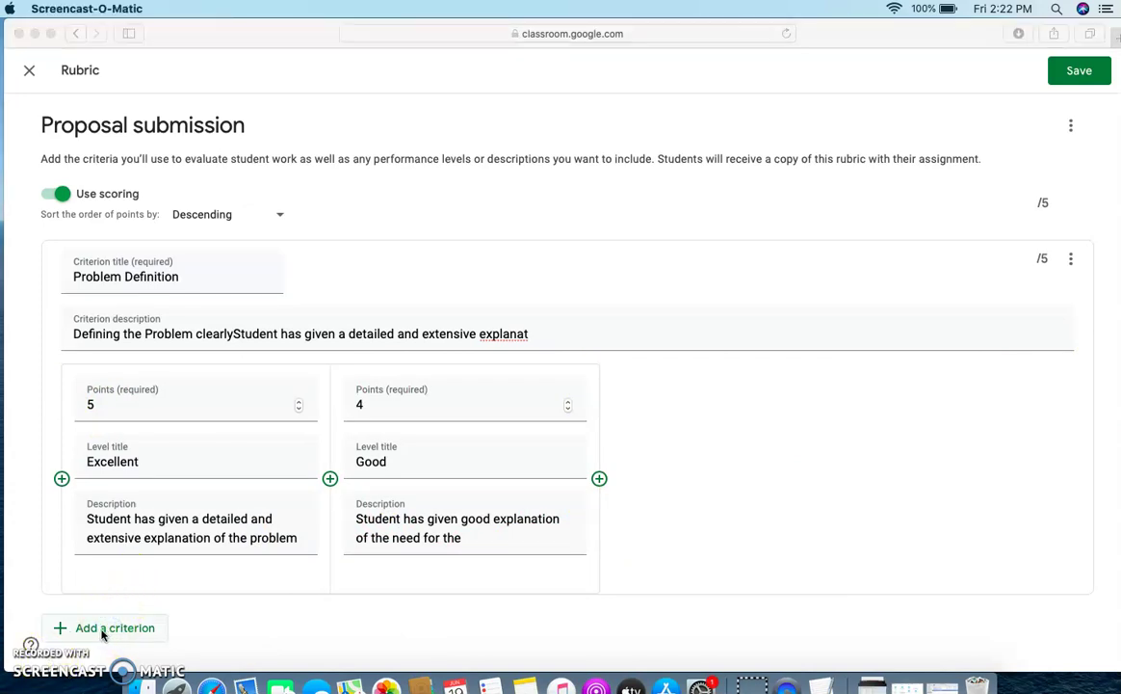
pyautogui.click(116, 629)
pyautogui.click(903, 332)
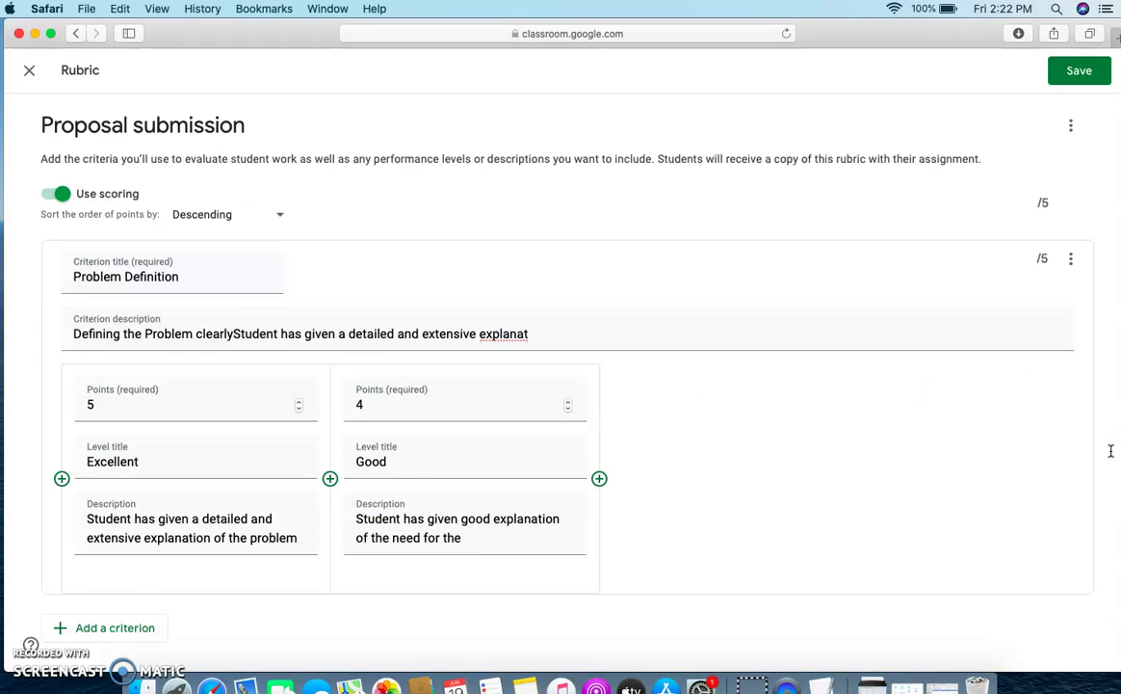
pyautogui.click(129, 624)
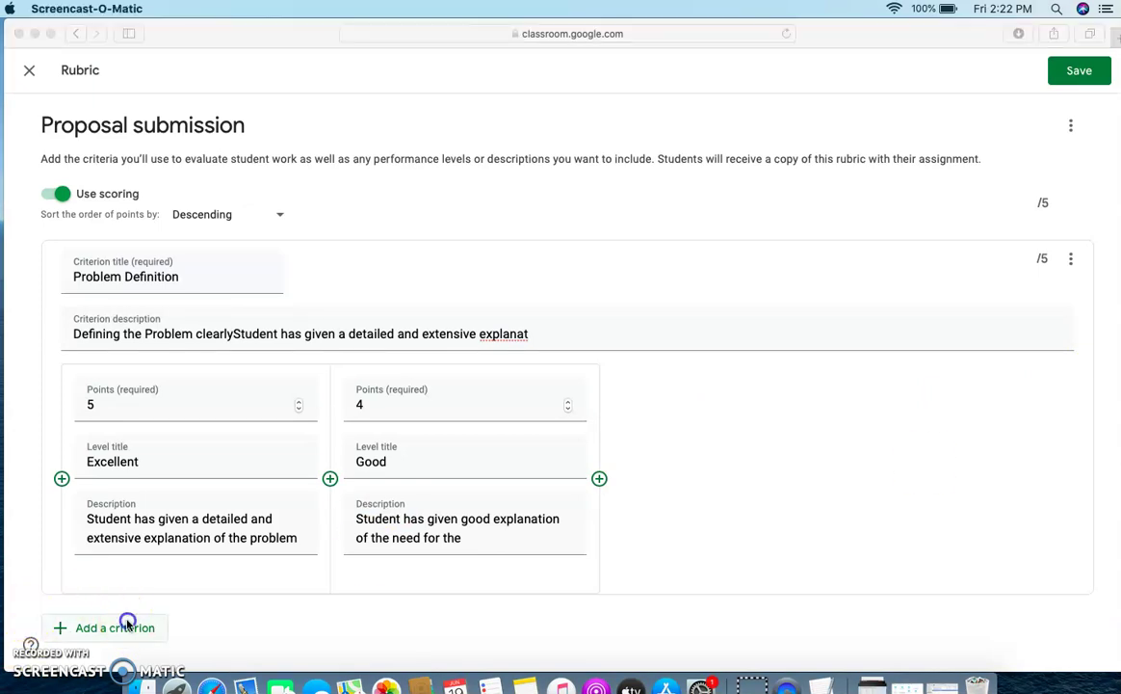
pyautogui.click(110, 625)
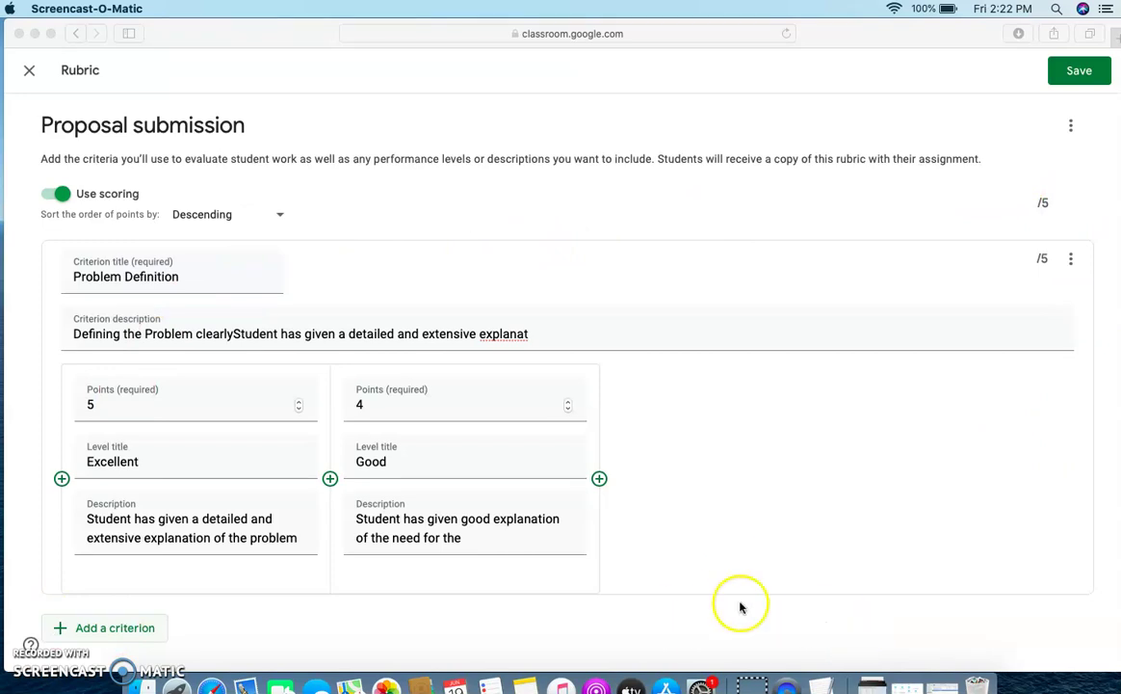
pyautogui.click(582, 588)
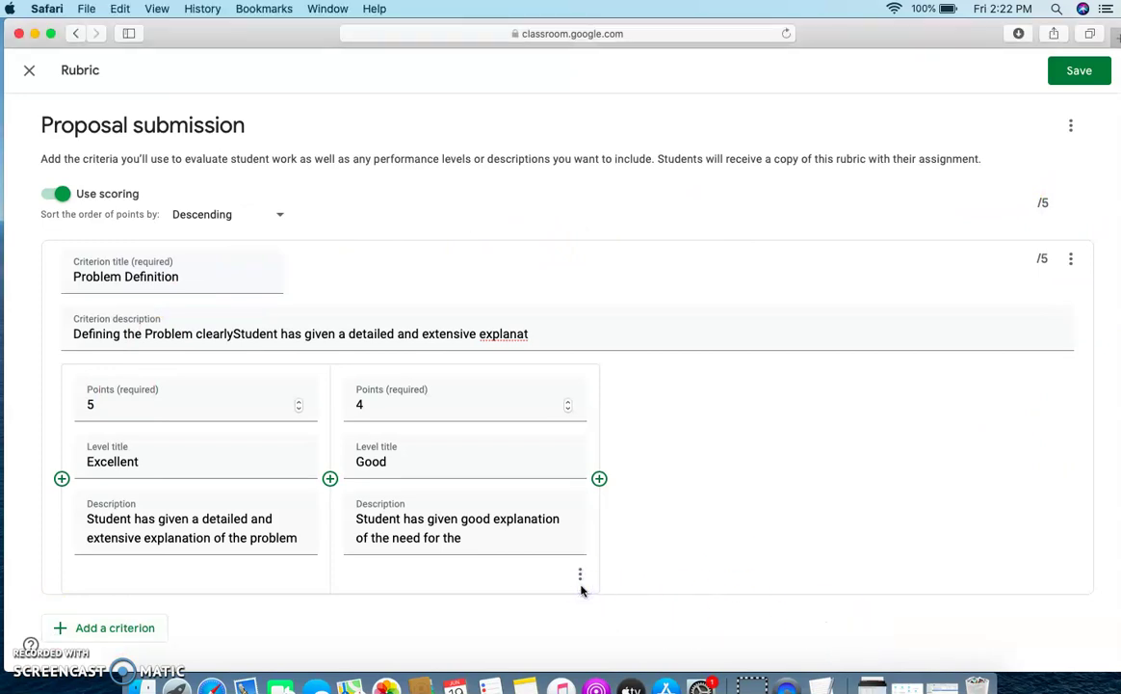
pyautogui.click(120, 627)
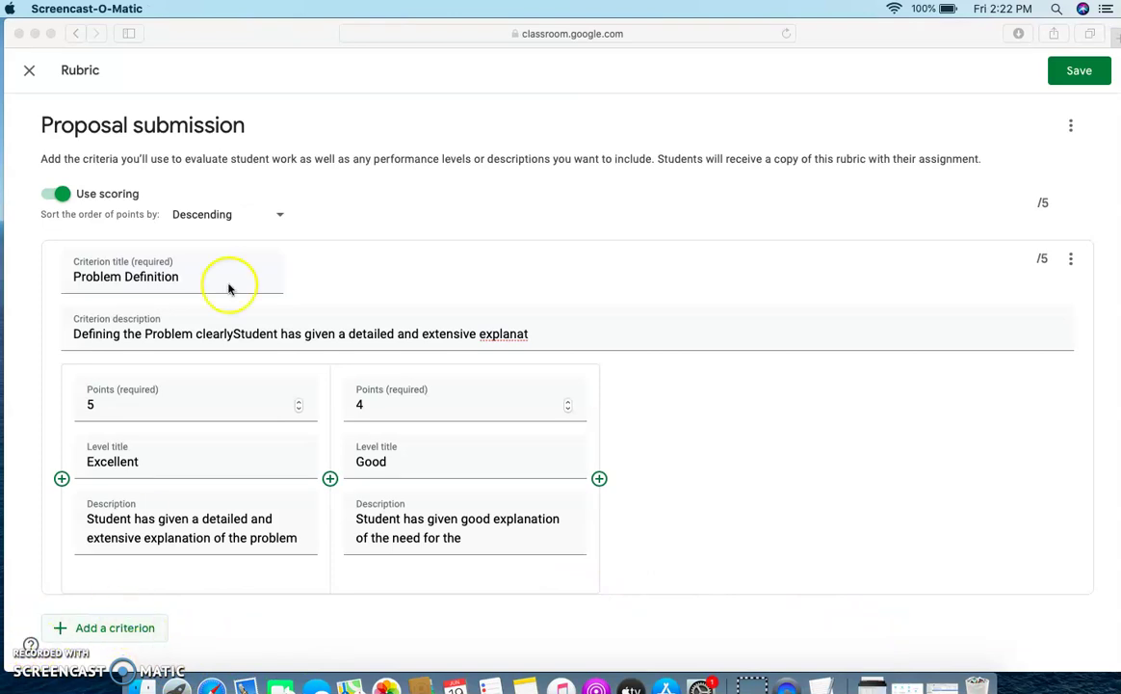
pyautogui.click(35, 34)
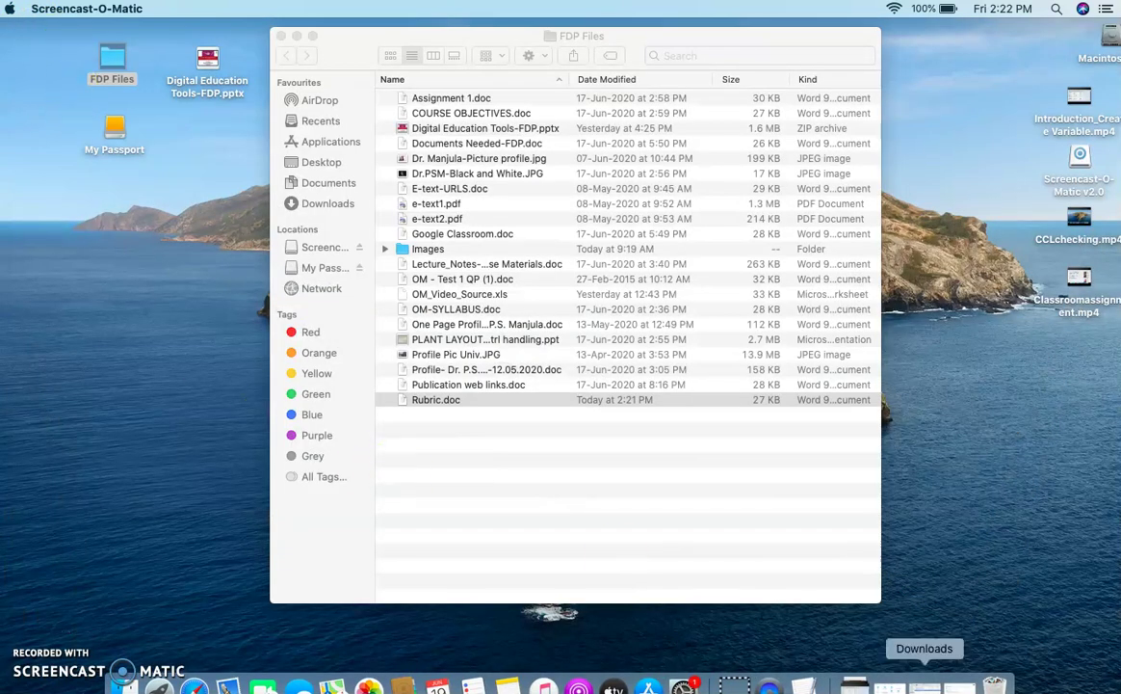
pyautogui.click(960, 686)
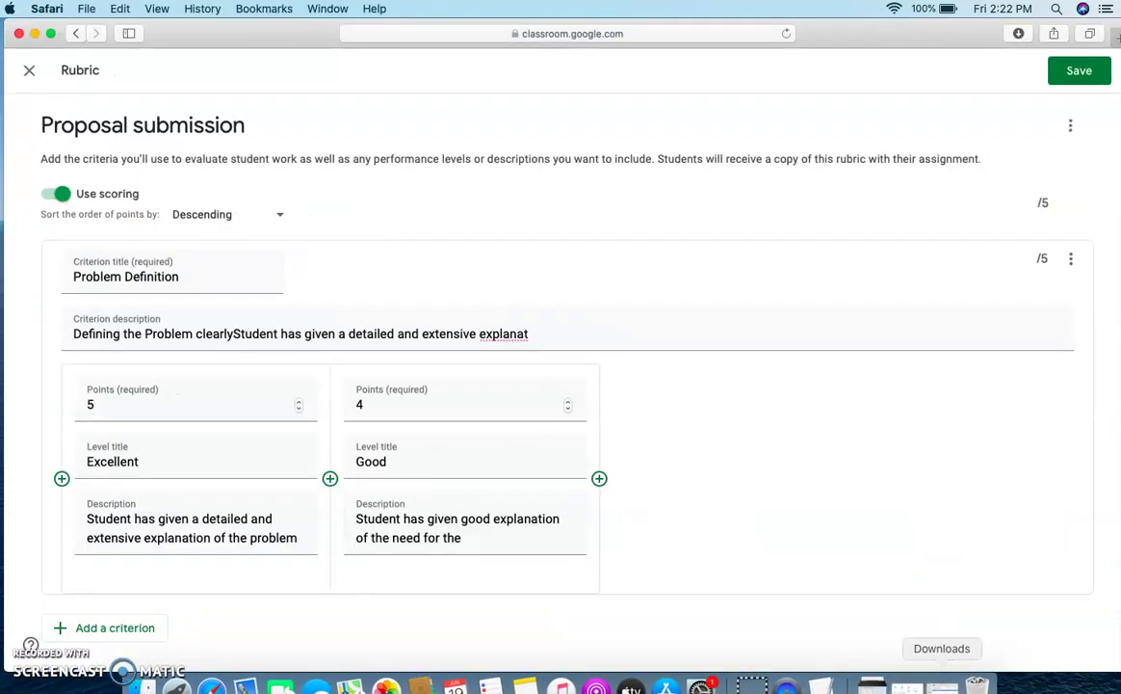
pyautogui.click(121, 628)
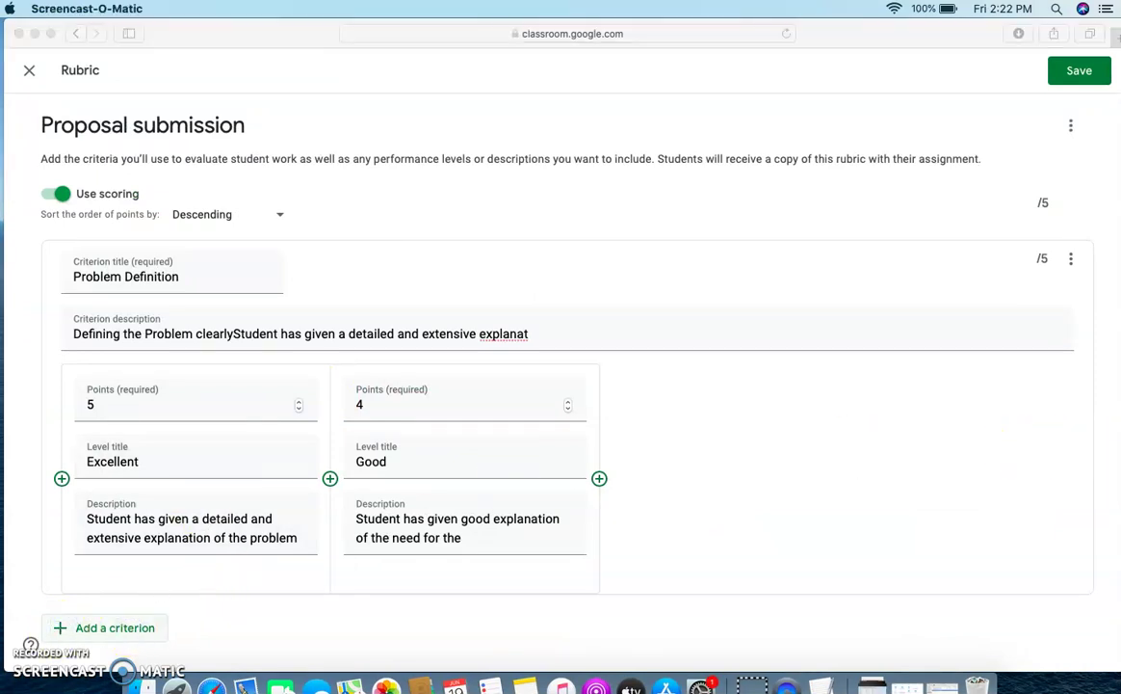
# Save the rubric, preview the attached '1 criterion • 5 pts' rubric, and close the preview
pyautogui.click(1111, 371)
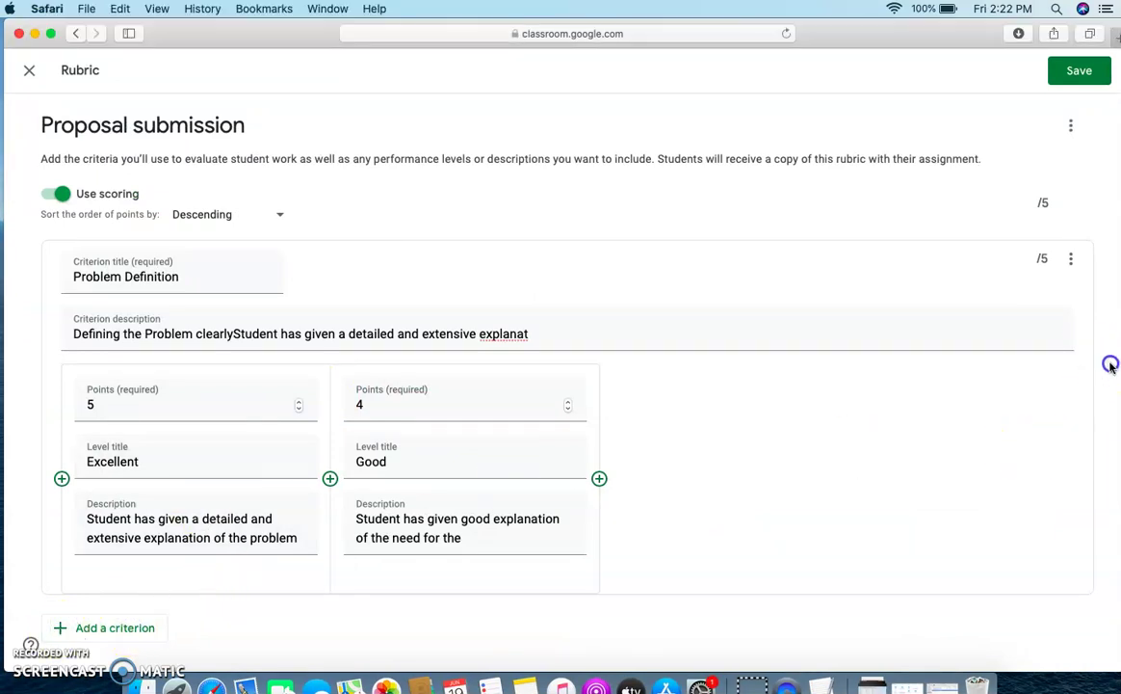
pyautogui.click(1079, 72)
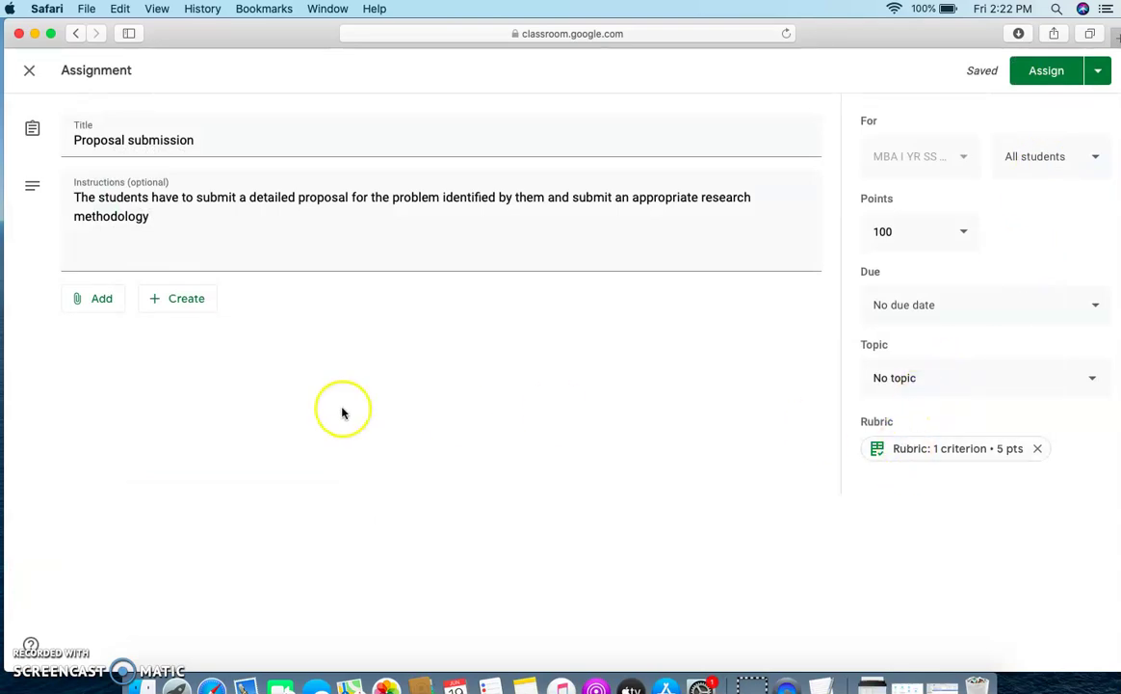
pyautogui.click(944, 447)
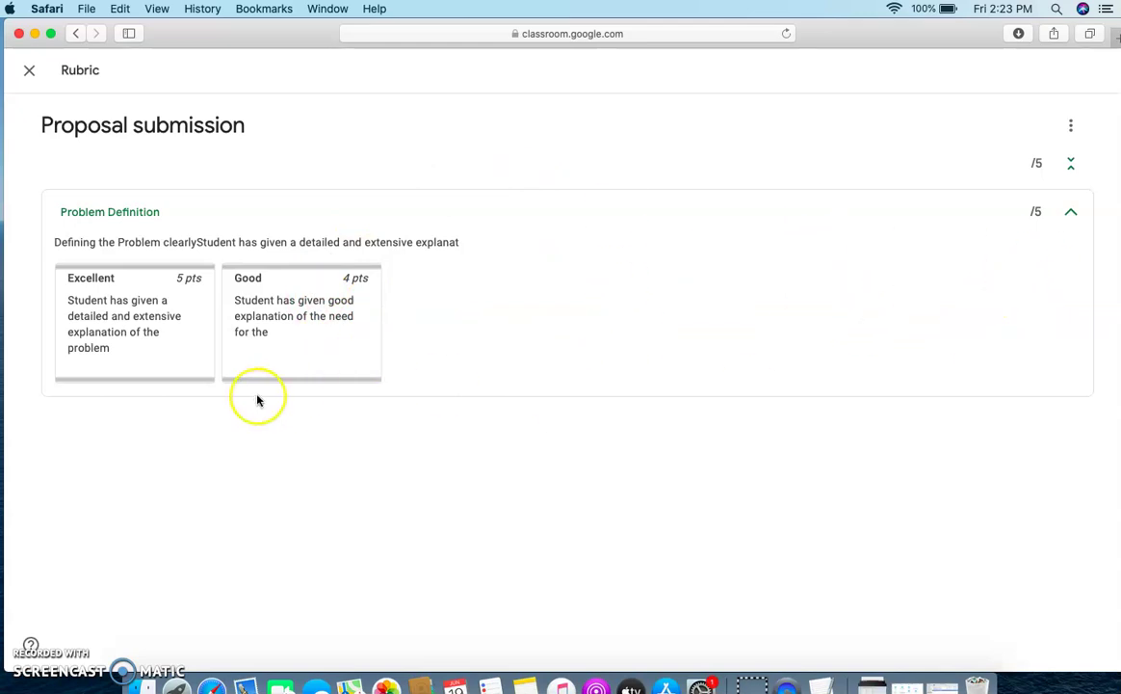
pyautogui.click(29, 75)
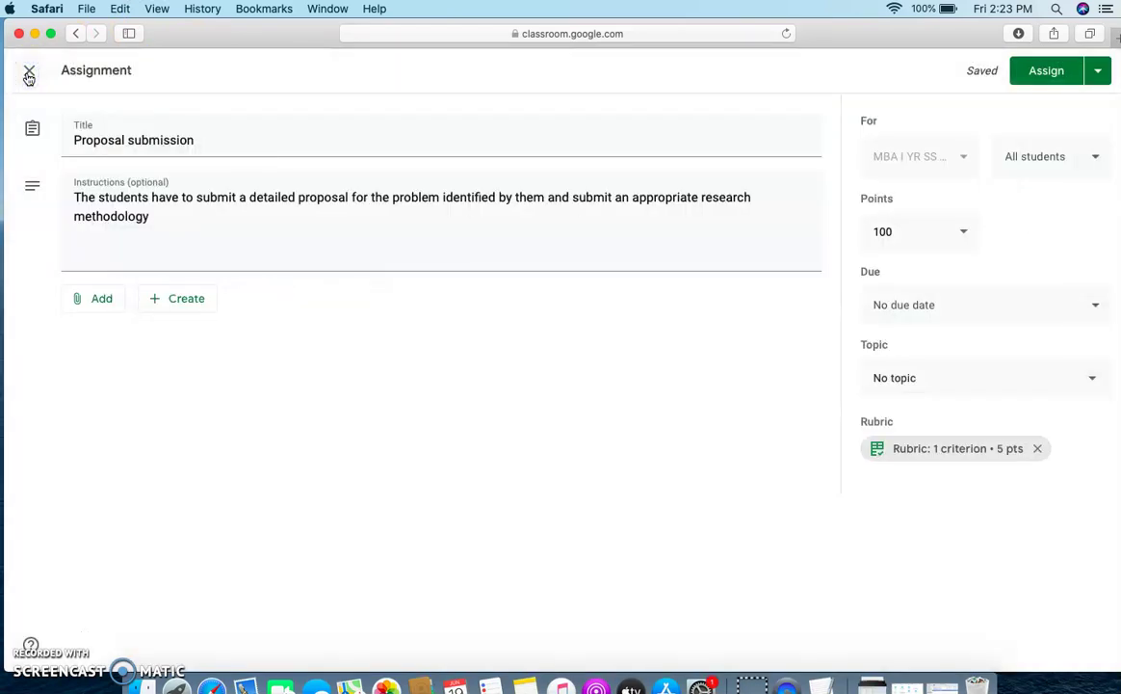